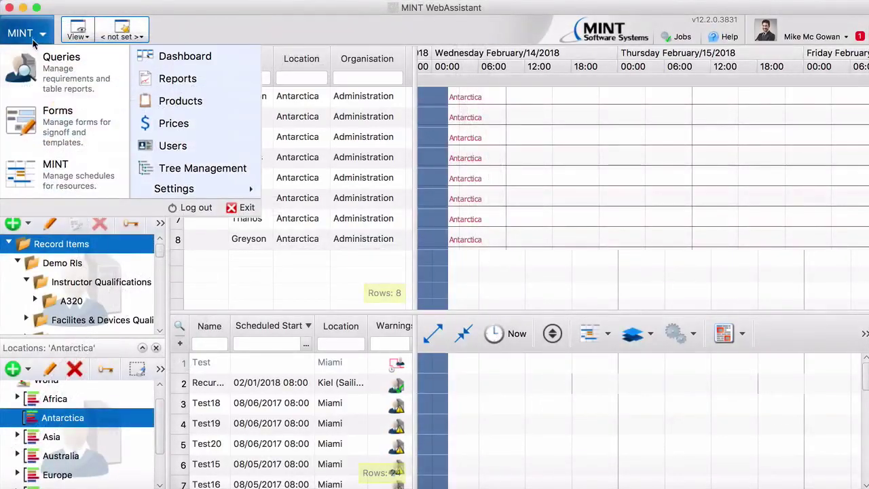
Open the Forms module and create a record item folder named Forms under Record Items, with Multiple Assign enabled.
left_click(63, 137)
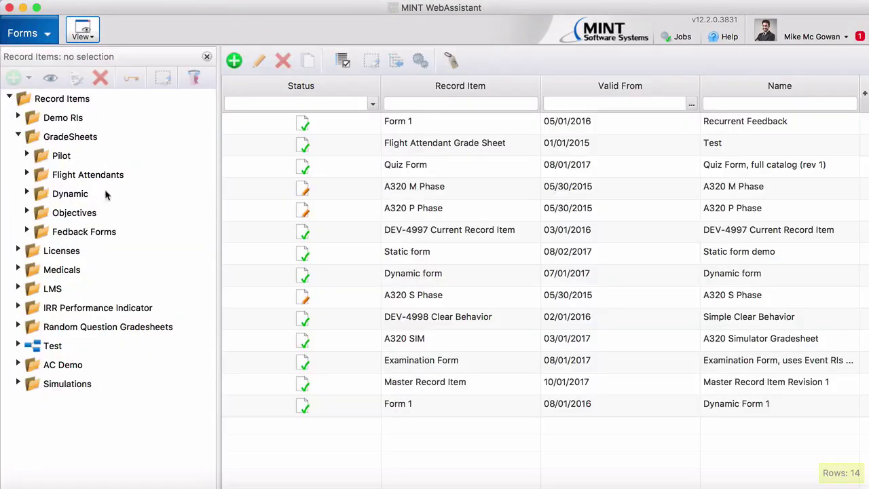
left_click(68, 104)
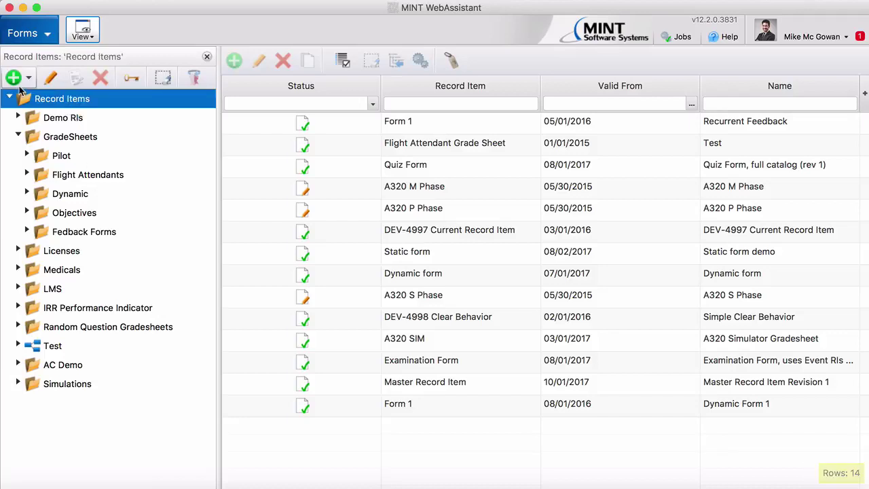
left_click(29, 77)
left_click(61, 109)
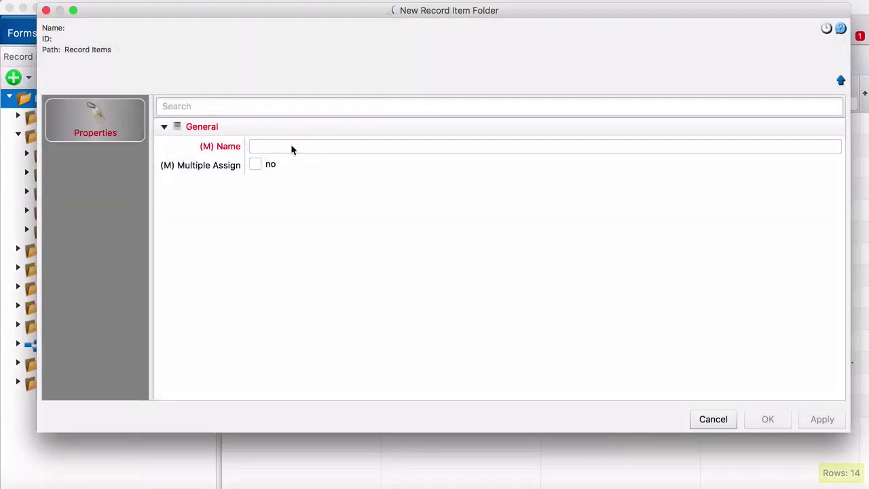
left_click(291, 147)
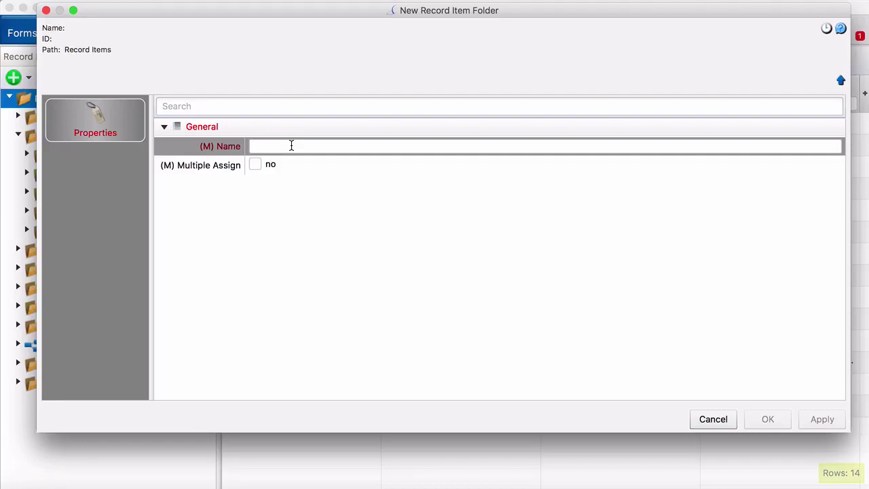
type("Forms")
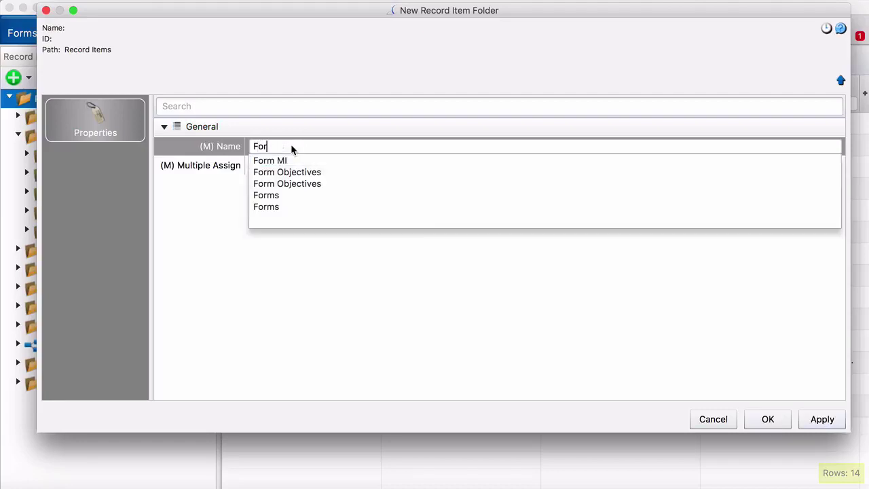
key("Return")
left_click(255, 166)
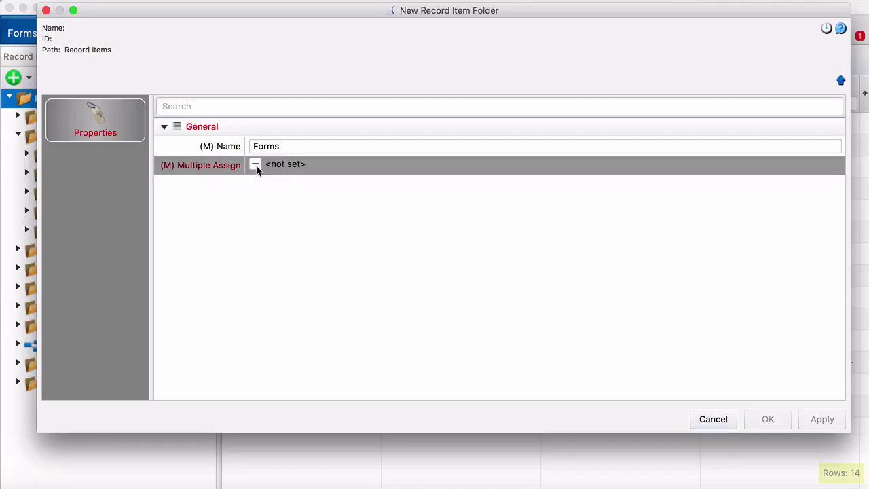
left_click(768, 419)
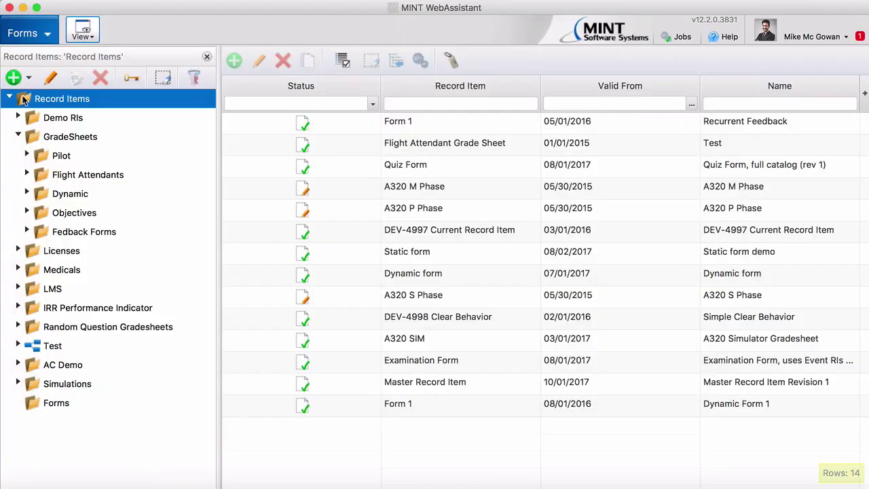
Create a second record item folder named Forms MI under Record Items, with Multiple Assign set to yes.
left_click(28, 77)
left_click(68, 103)
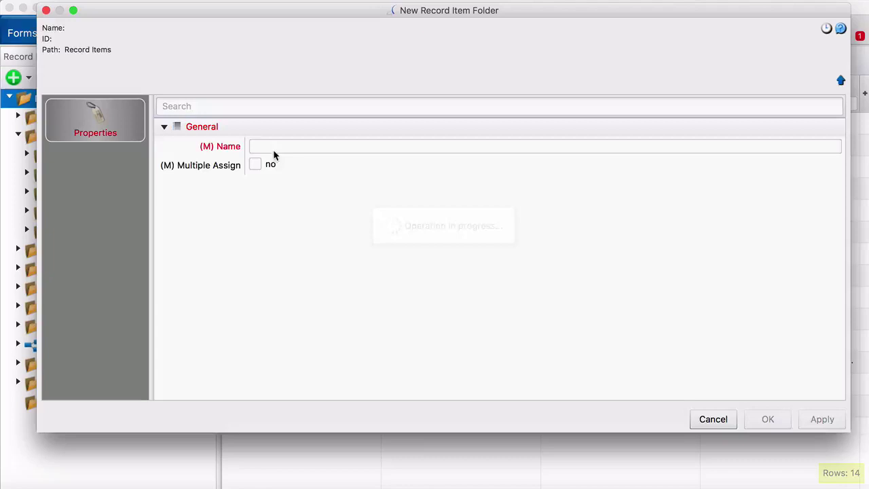
left_click(274, 152)
type("Form")
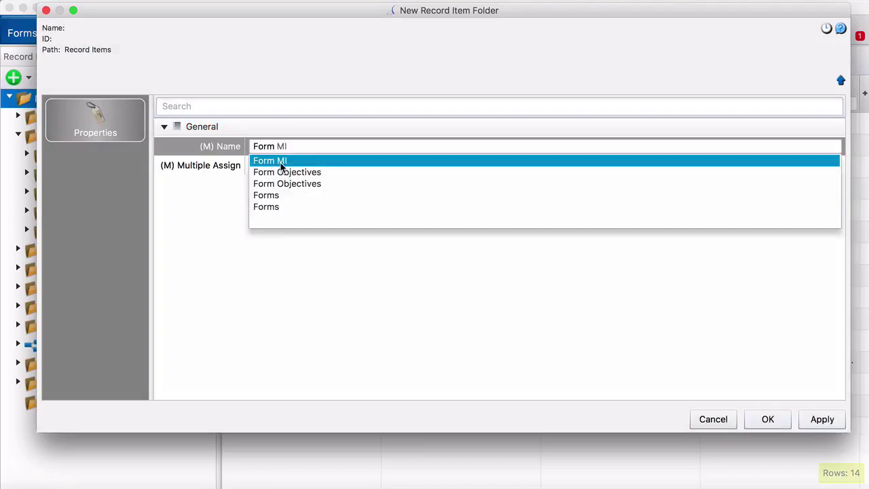
left_click(278, 160)
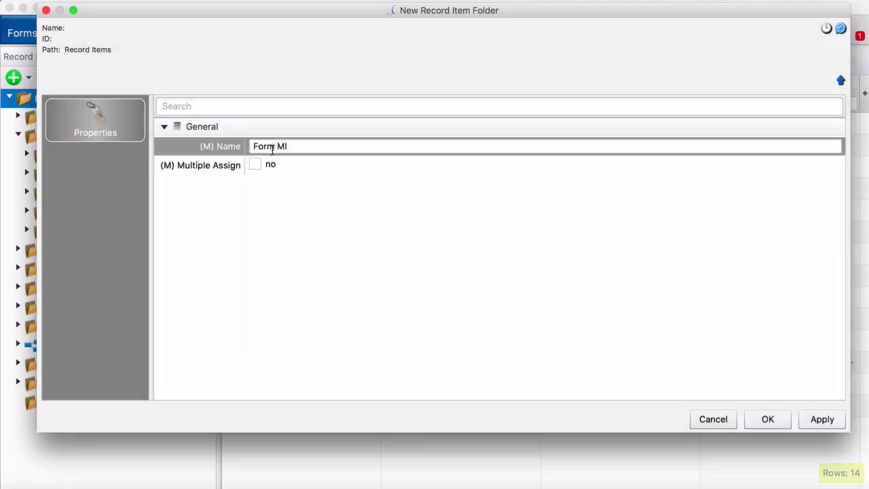
left_click(256, 165)
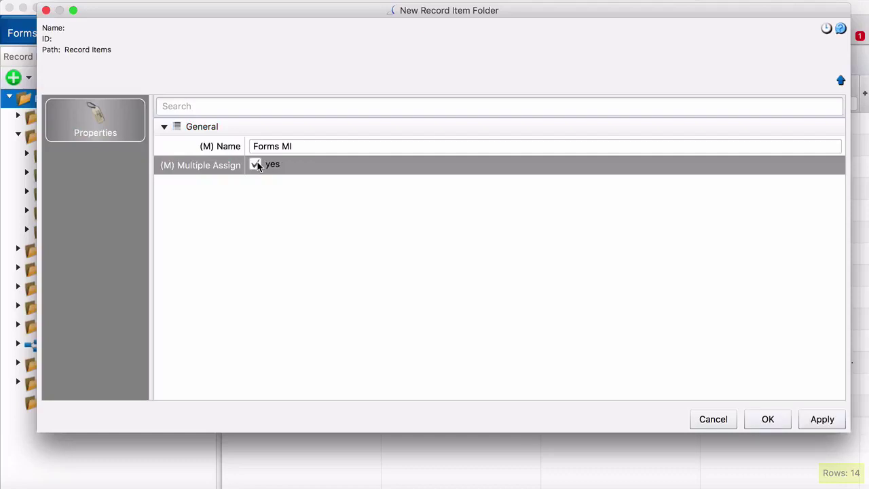
left_click(780, 418)
Add a record item named A320 LOE to the Forms folder, with Multiple Assign enabled.
left_click(60, 406)
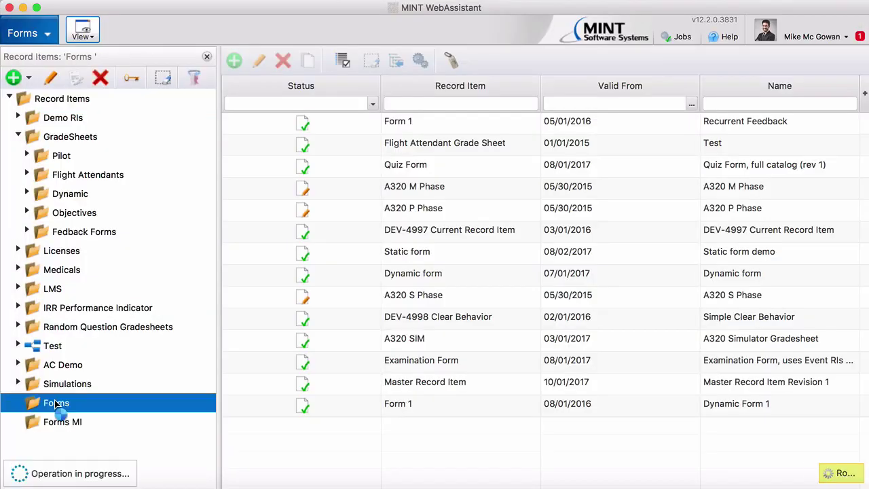
left_click(27, 77)
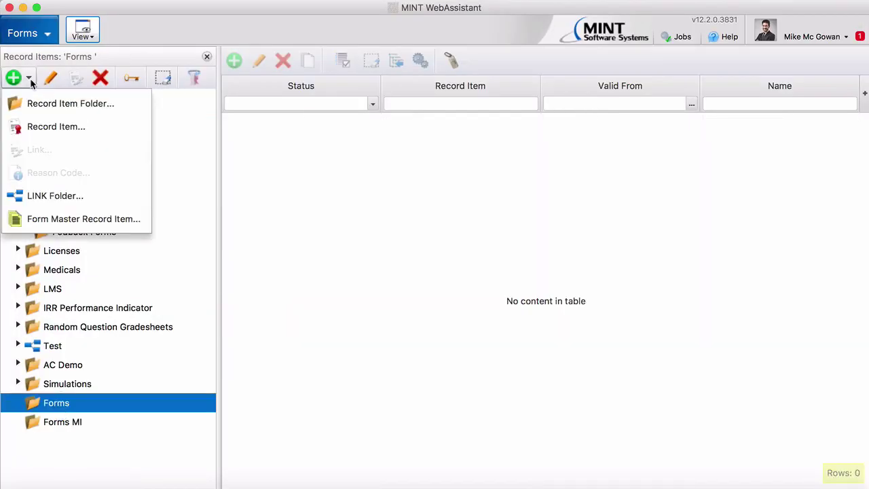
left_click(66, 128)
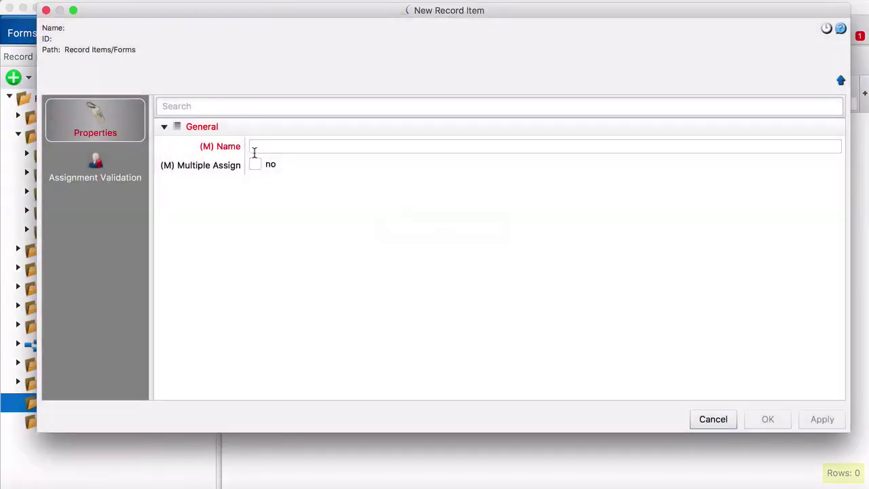
left_click(275, 148)
type("A320 LOE")
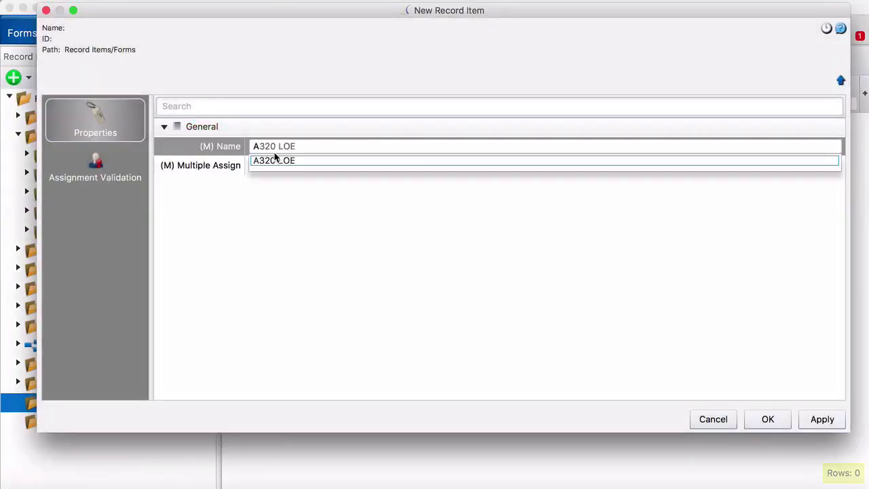
left_click(296, 161)
left_click(255, 165)
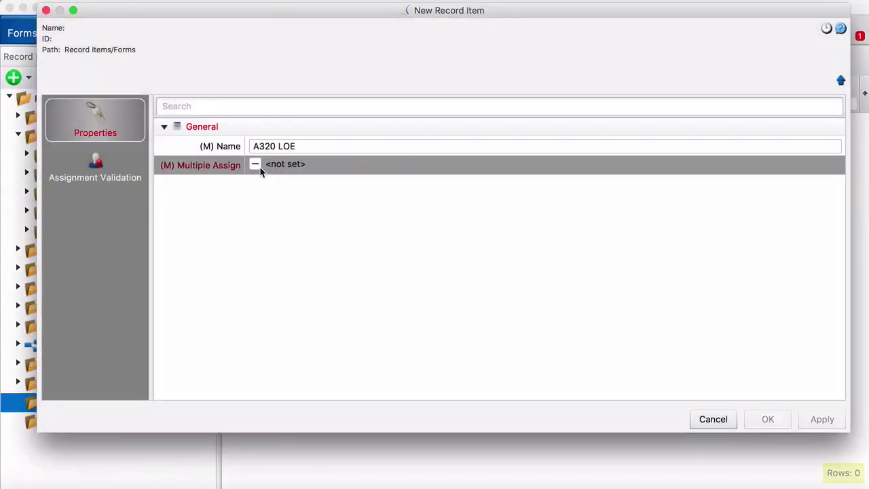
left_click(255, 165)
left_click(766, 417)
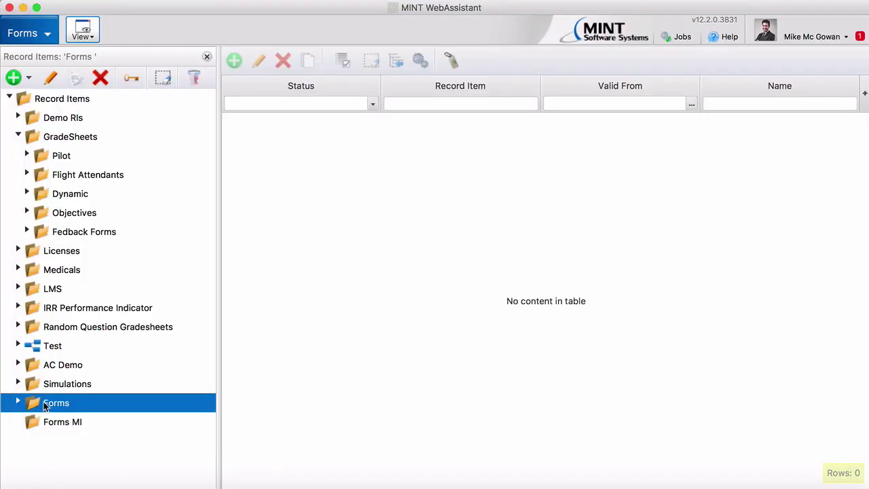
Add a record item named Push Back to the Forms MI folder, with Multiple Assign enabled.
left_click(54, 422)
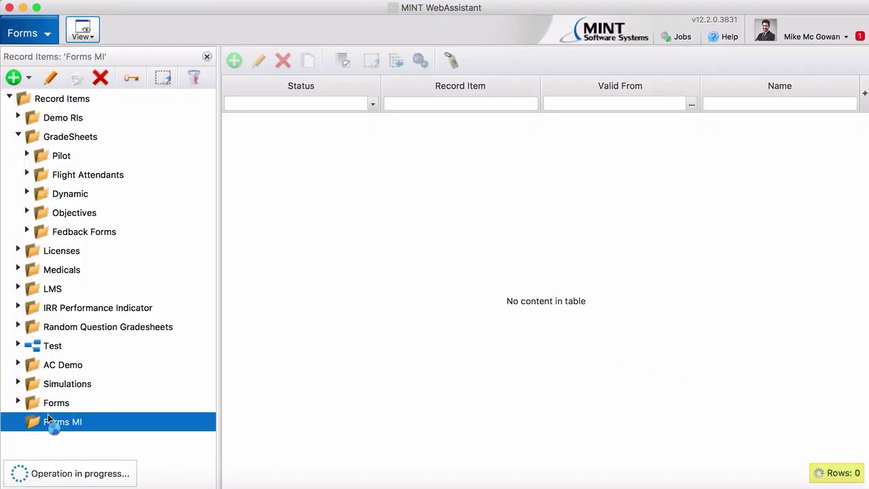
left_click(27, 78)
left_click(66, 127)
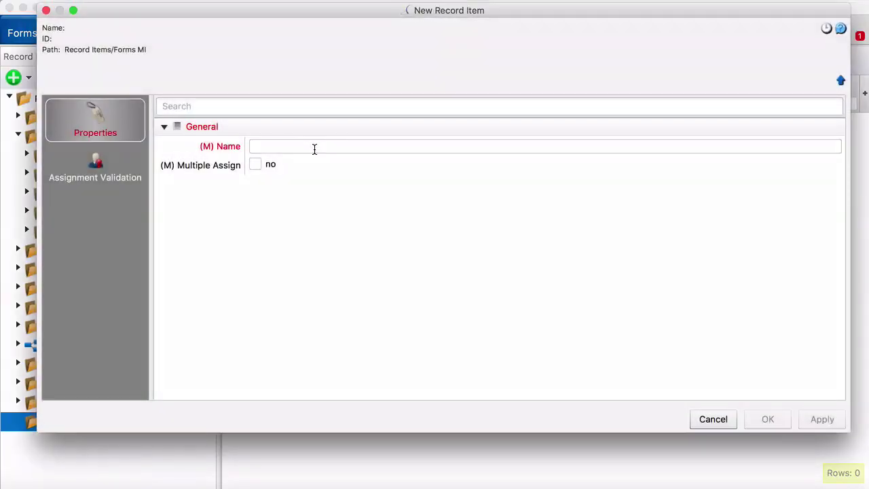
left_click(314, 148)
type("Push Back")
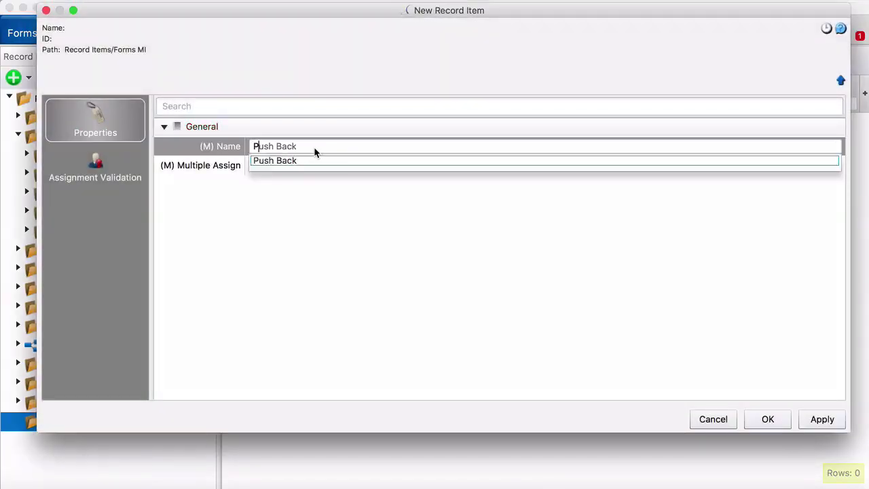
left_click(313, 160)
left_click(262, 165)
left_click(255, 164)
left_click(765, 419)
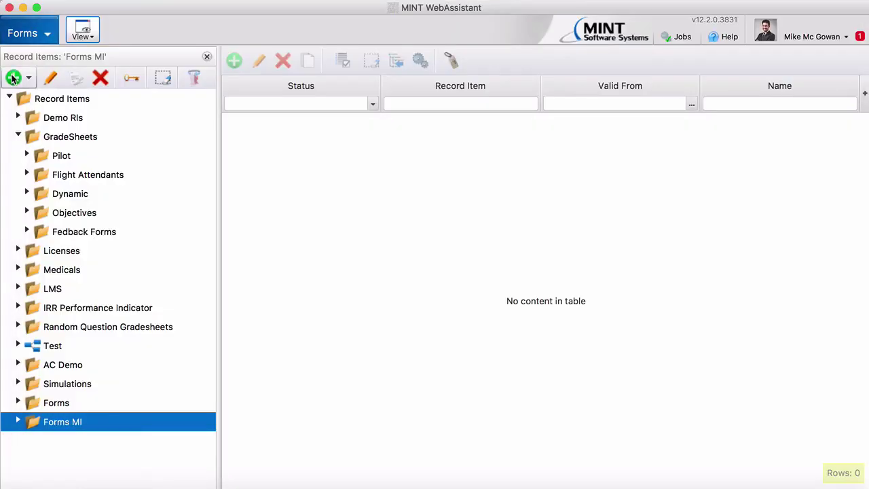
Add a record item named Before Take Off to the Forms MI folder, with Multiple Assign set to yes.
left_click(14, 78)
left_click(84, 126)
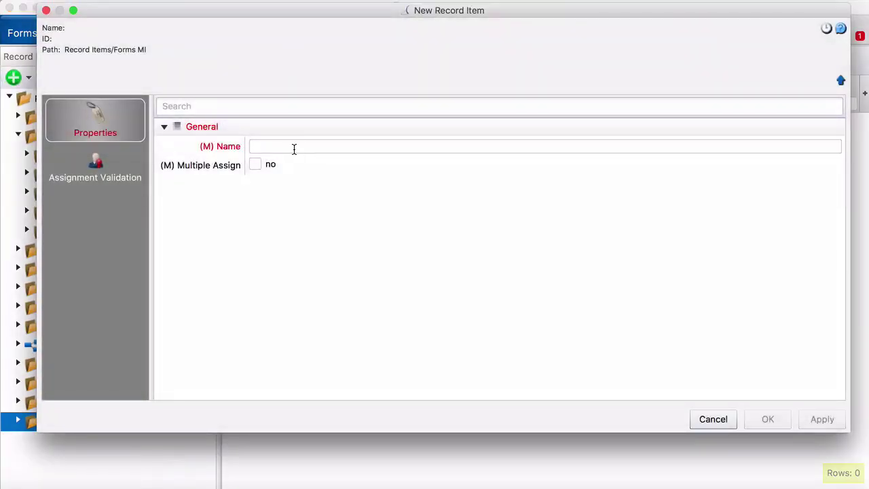
left_click(294, 148)
type("B")
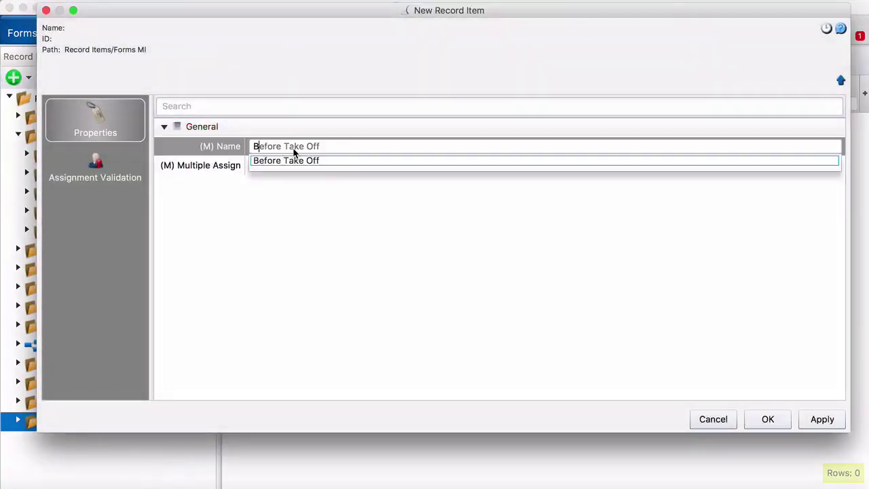
left_click(297, 163)
left_click(264, 167)
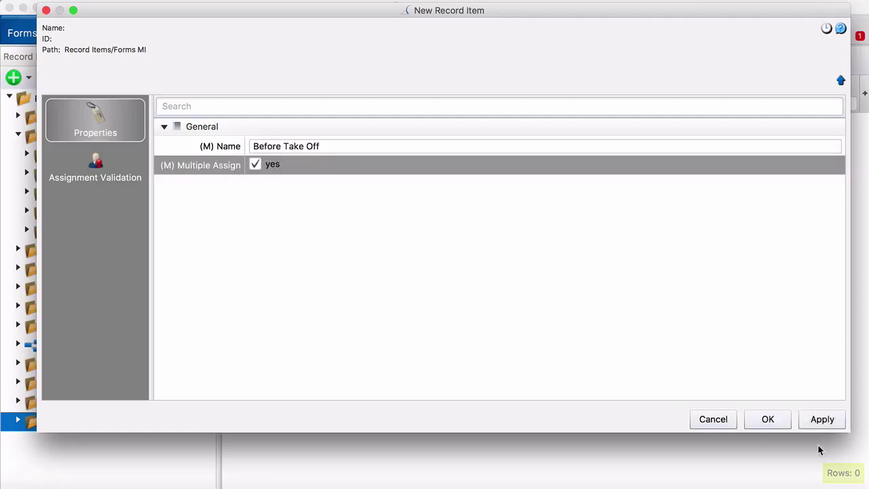
left_click(767, 419)
Add a record item named Take Off to the Forms MI folder, with Multiple Assign set to yes.
left_click(28, 77)
left_click(59, 124)
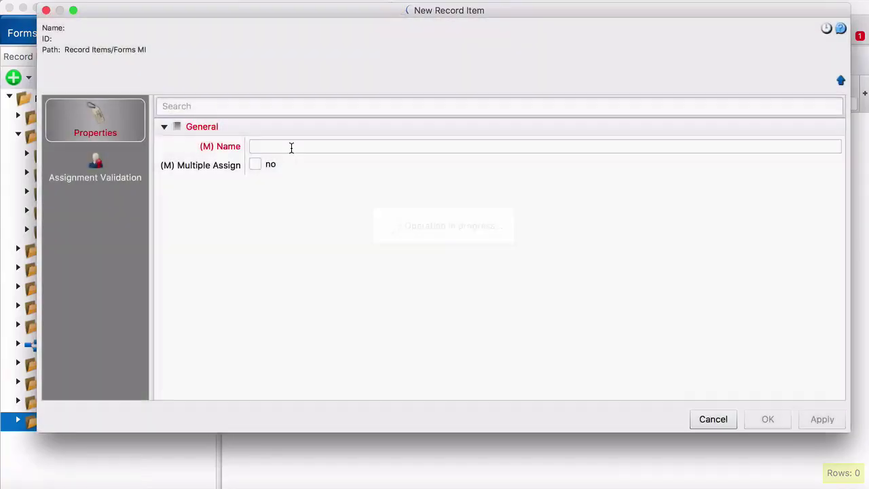
left_click(291, 147)
type("Tak")
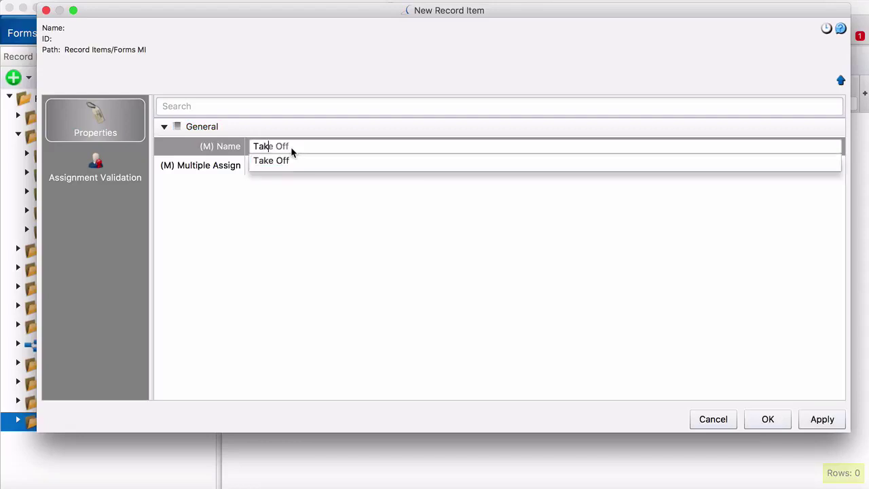
left_click(291, 165)
left_click(256, 165)
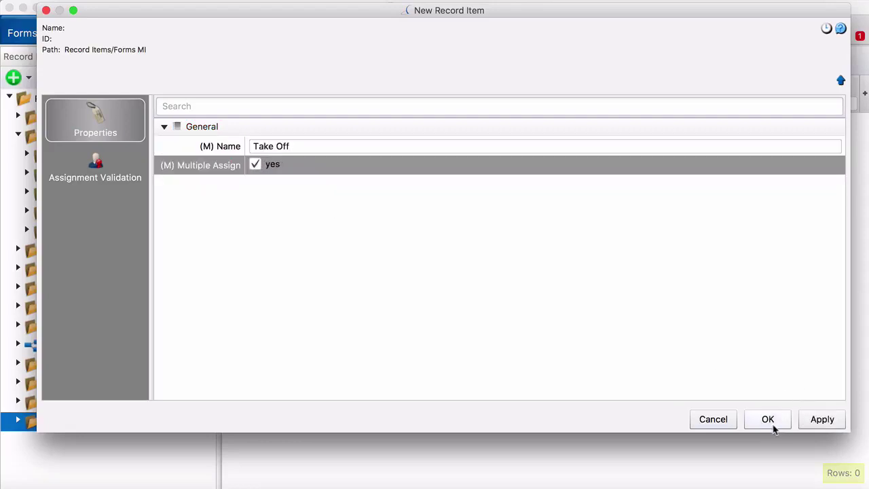
left_click(769, 421)
Add a record item named Climb to the Forms MI folder, with Multiple Assign enabled.
left_click(27, 78)
left_click(86, 123)
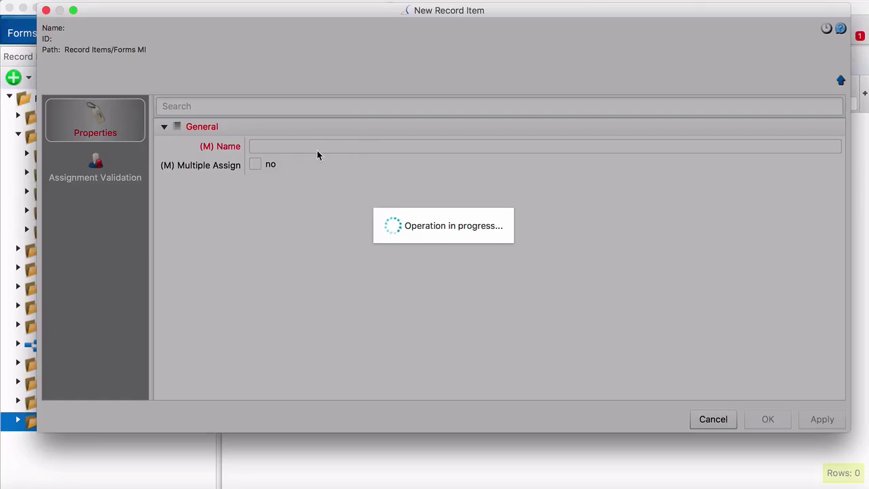
left_click(314, 146)
type("Cli")
left_click(304, 161)
left_click(257, 167)
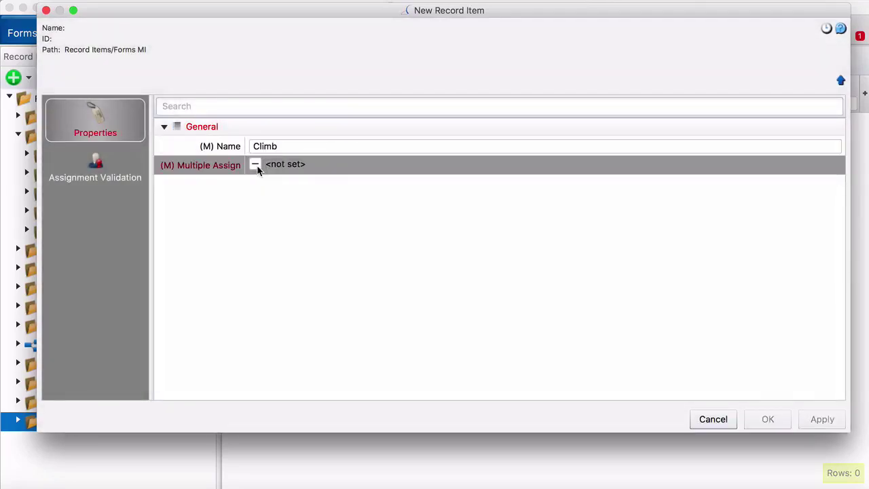
left_click(255, 165)
left_click(766, 419)
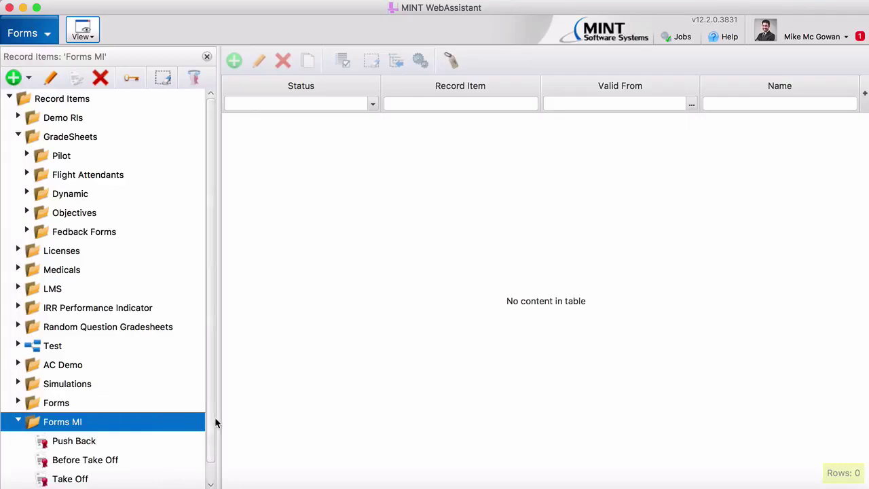
Examine the Push Back, Before Take Off and Take Off record items in the Forms MI folder.
scroll(214, 468, "down", 1)
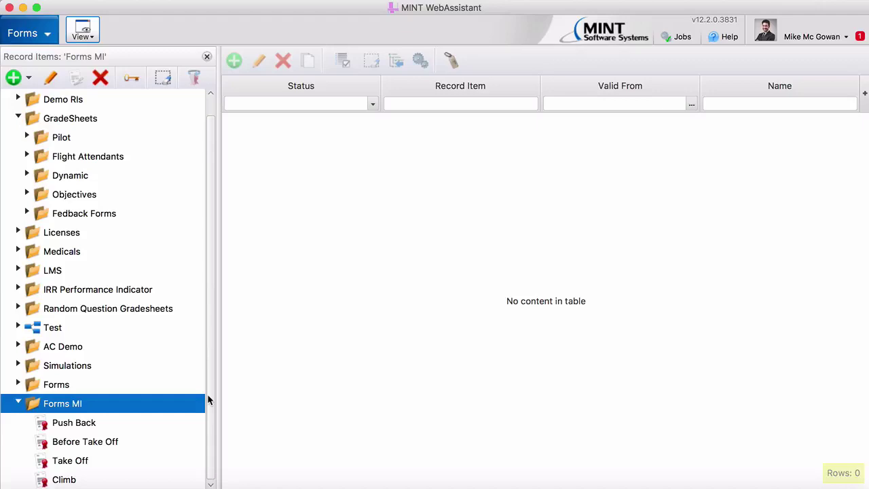
left_click(95, 426)
left_click(98, 441)
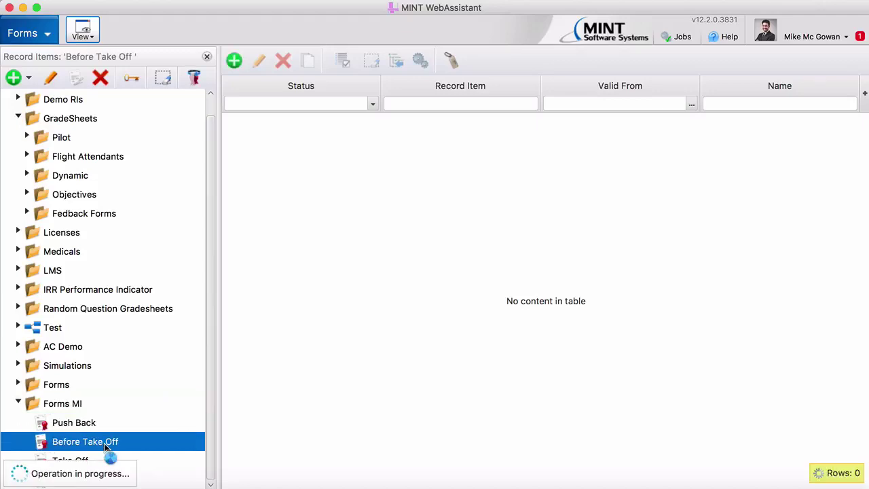
left_click(79, 460)
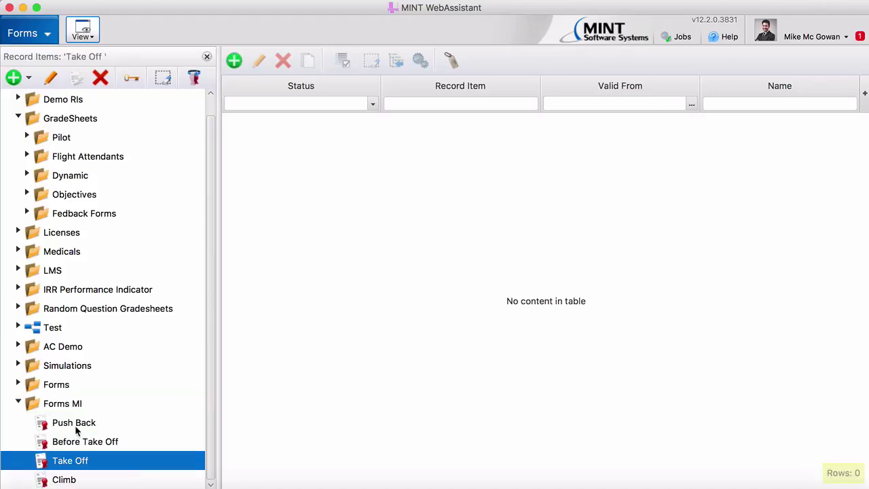
left_click(76, 427)
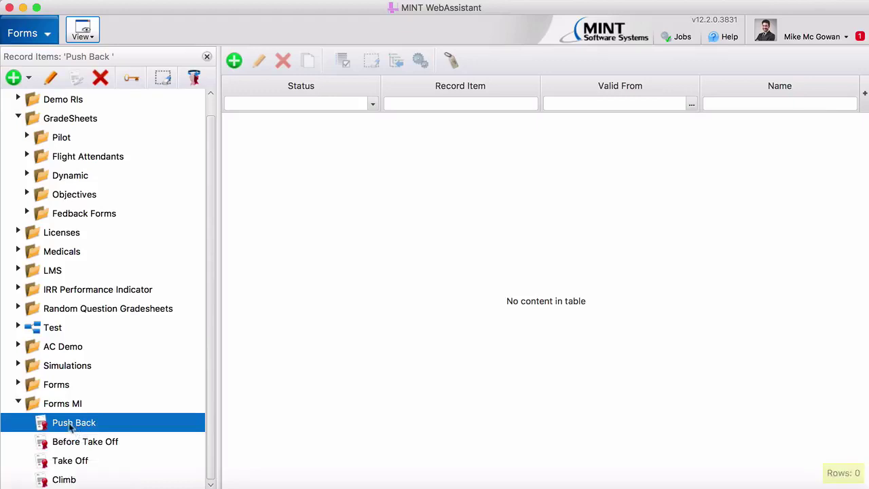
left_click(66, 409)
left_click(80, 431)
left_click(88, 442)
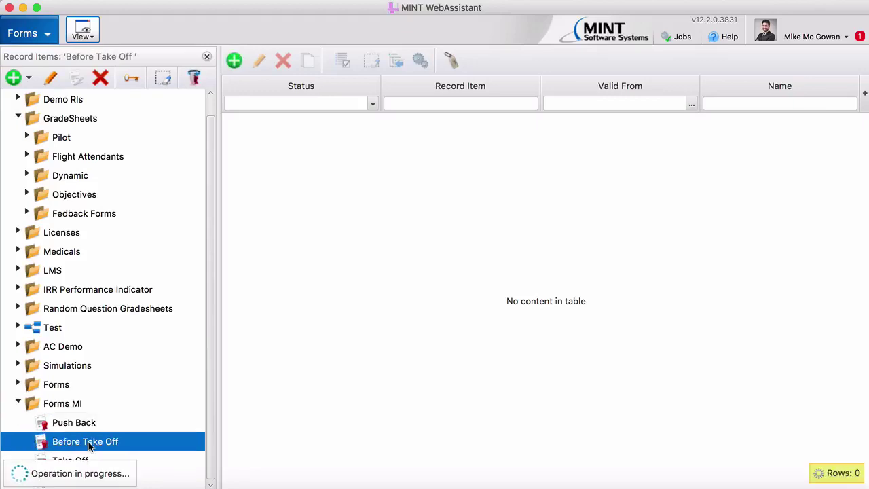
Open the resource record item properties for the Forms MI folder.
left_click(66, 405)
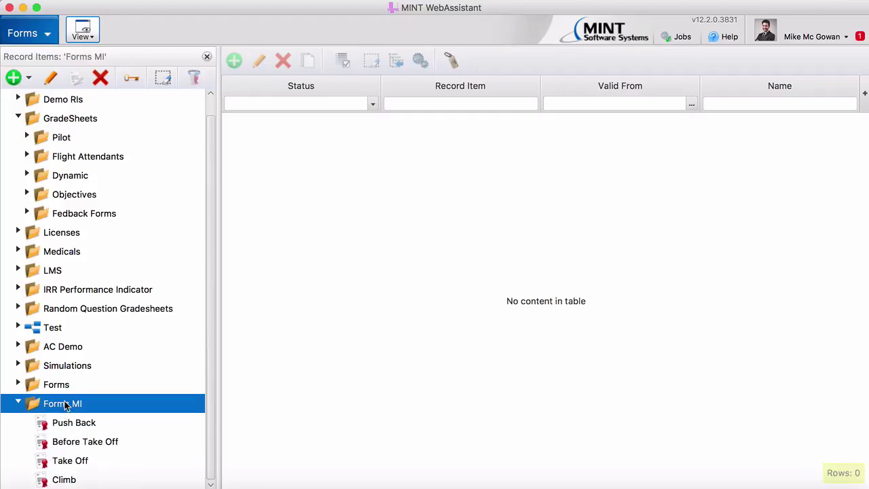
right_click(66, 405)
mouse_move(155, 443)
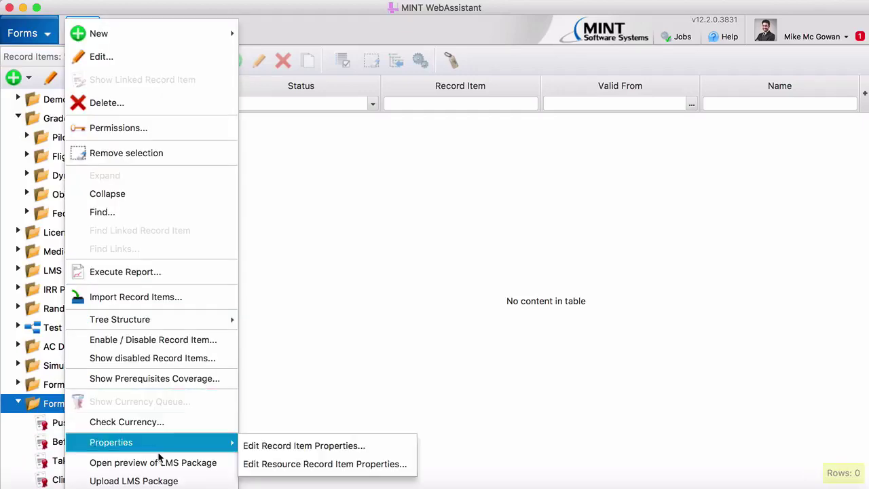
left_click(266, 473)
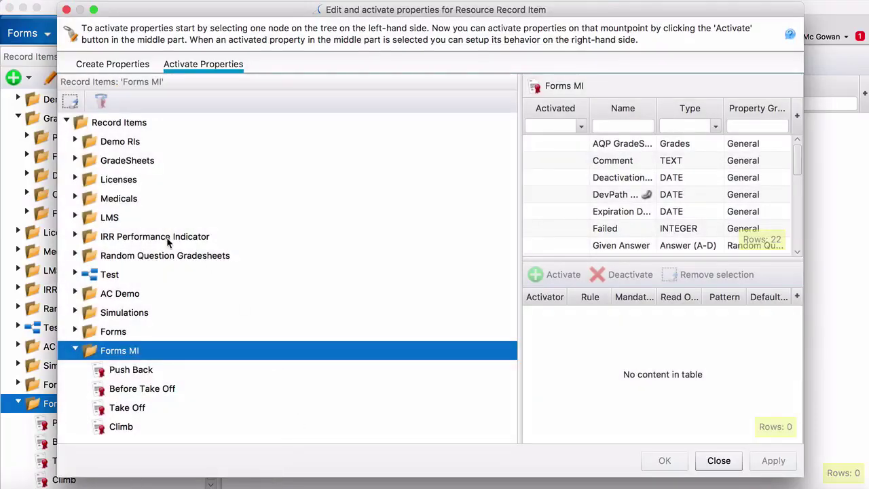
Review the properties available for creation and the existing property sets, including the Answer (A-D) set.
left_click(125, 68)
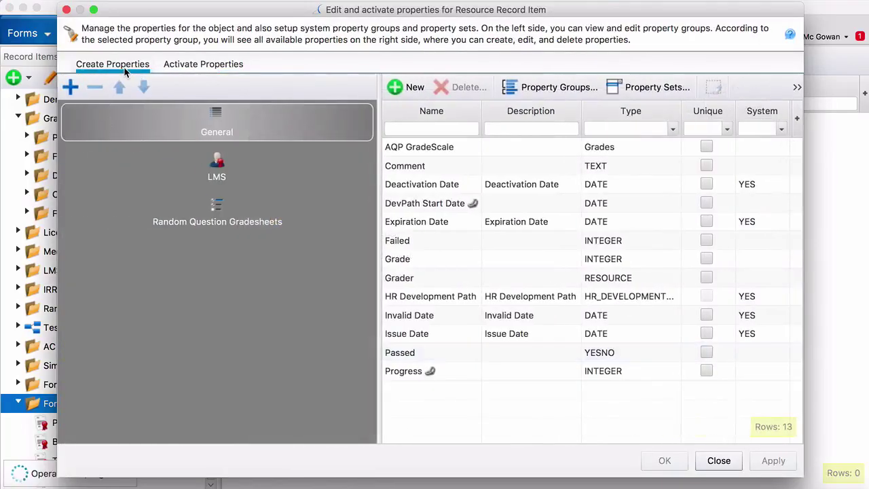
left_click(654, 95)
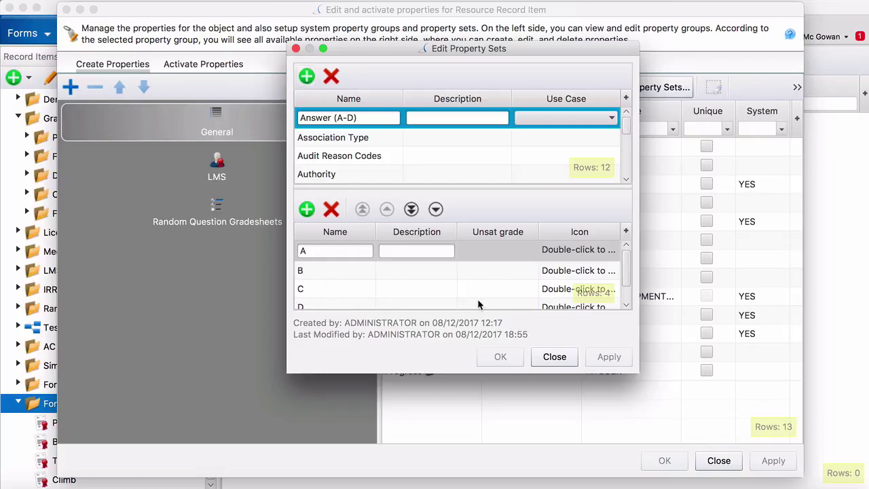
left_click(570, 358)
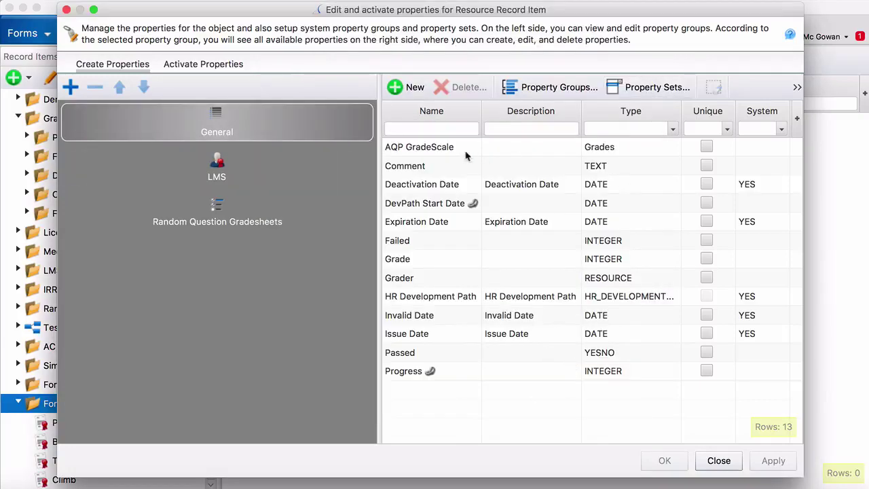
Activate the AQP GradeScale property on the Forms MI folder and apply the change.
left_click(197, 70)
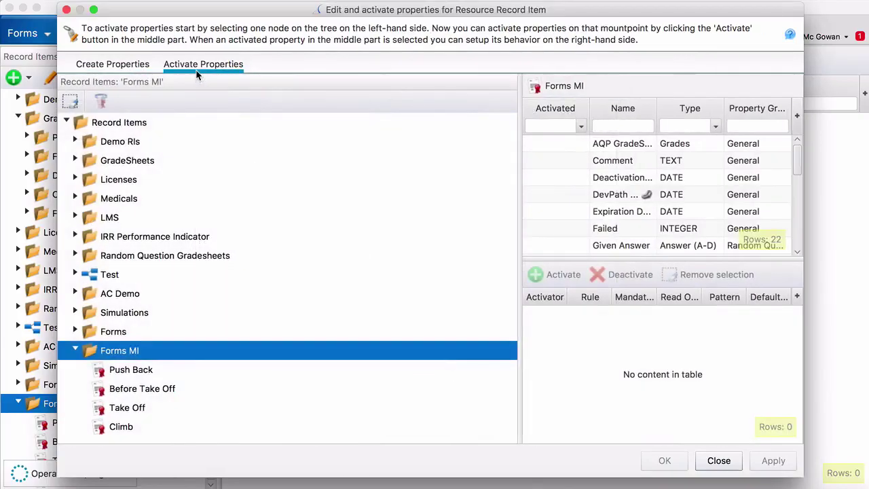
left_click(561, 143)
left_click(549, 274)
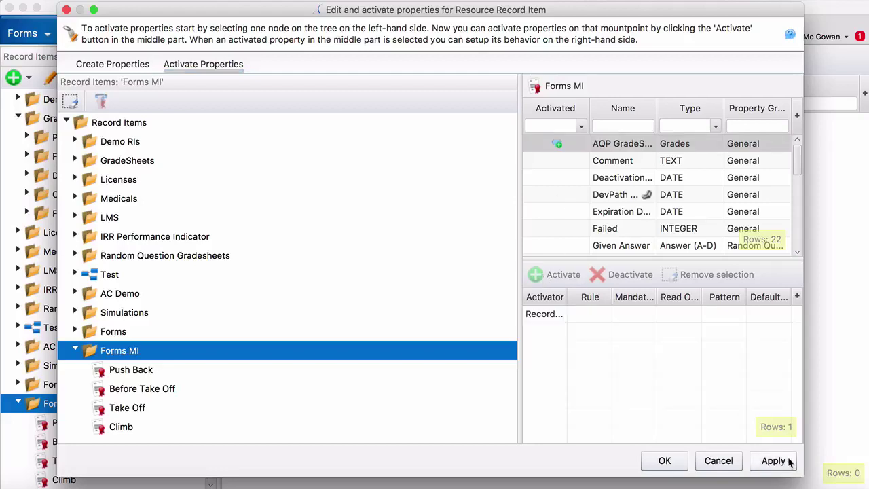
left_click(774, 461)
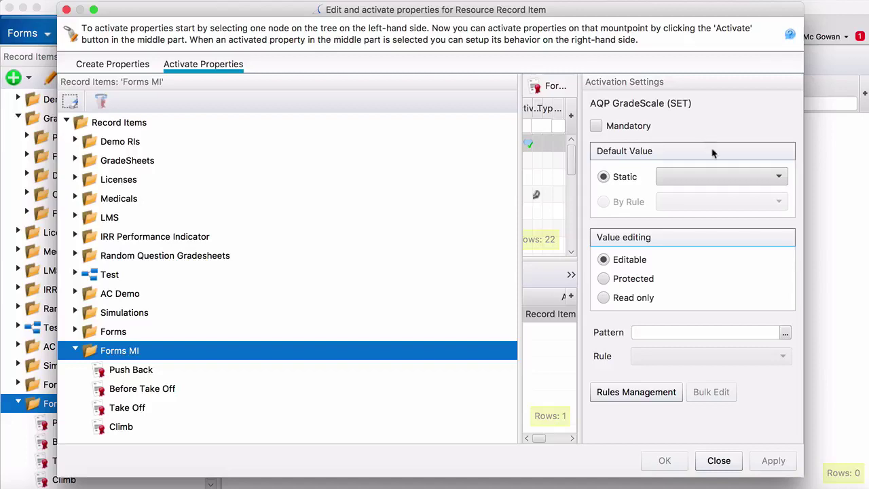
Check the static default value options of the AQP GradeScale property, leave it unset and close the property settings.
left_click(726, 176)
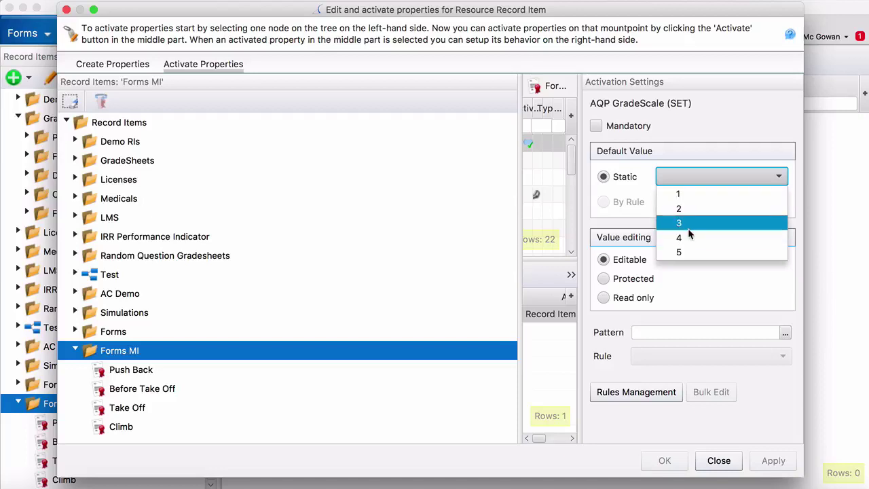
left_click(739, 138)
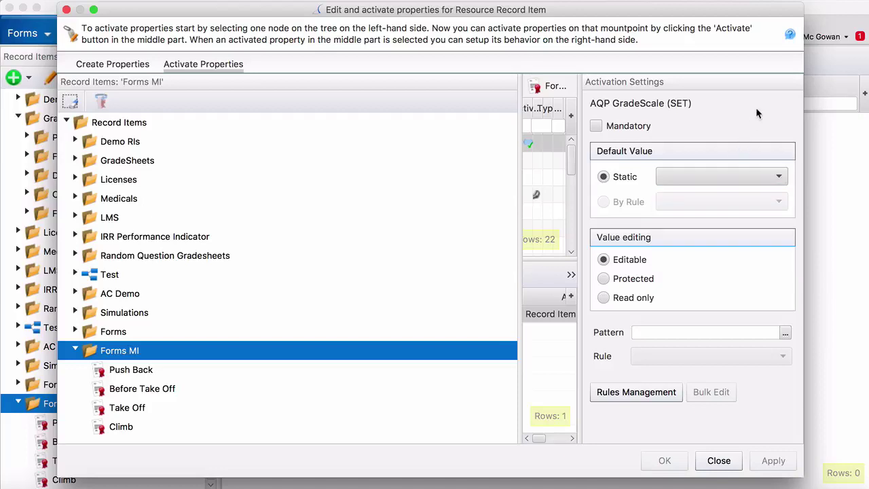
left_click(719, 461)
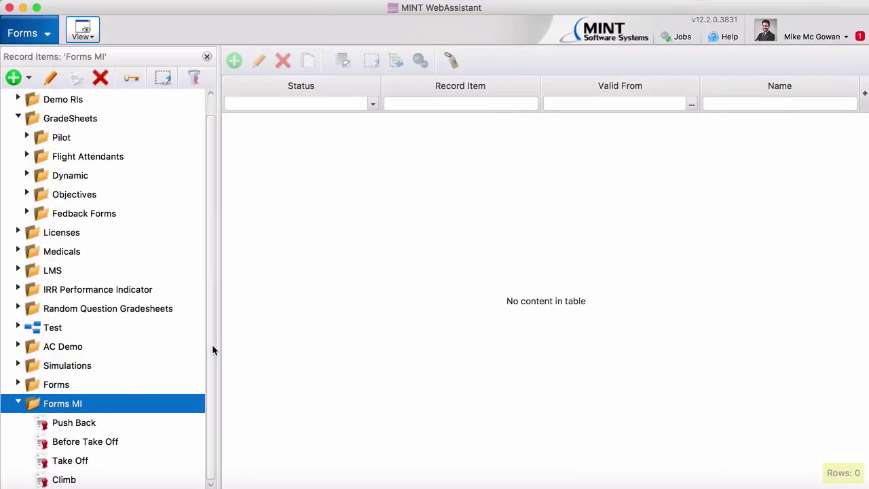
Create a sign-off form named A320 LOE for the A320 LOE record item in the Forms folder, with status Published.
left_click(17, 385)
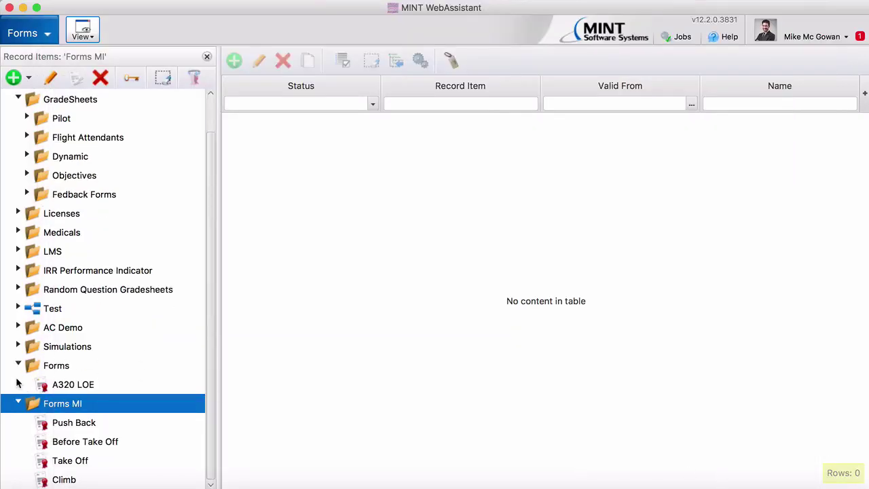
left_click(74, 386)
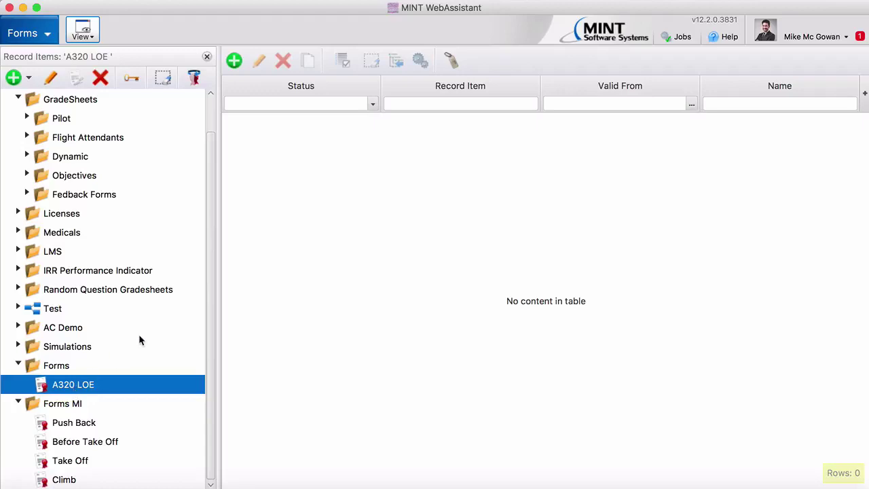
left_click(235, 61)
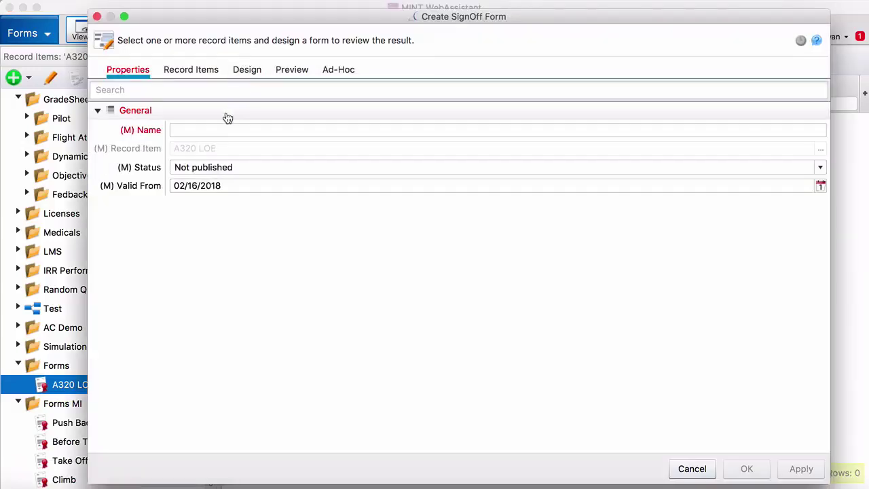
left_click(209, 131)
type("A")
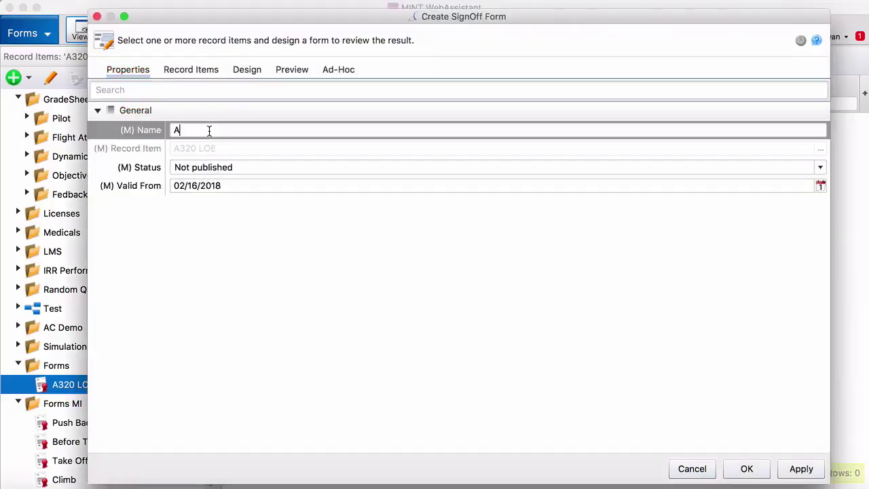
type("320 LOE")
left_click(228, 170)
left_click(226, 201)
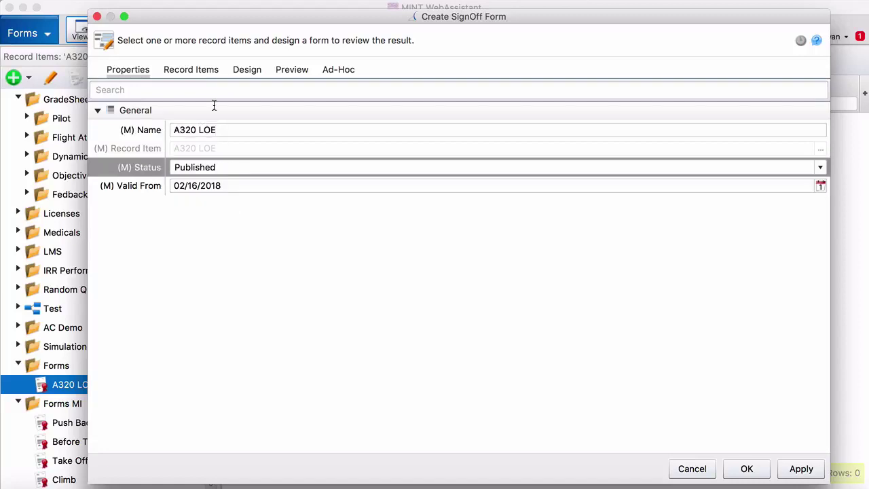
Add the Push Back, Before Take Off, Take Off and Climb record items from Forms MI to the form and apply.
left_click(193, 70)
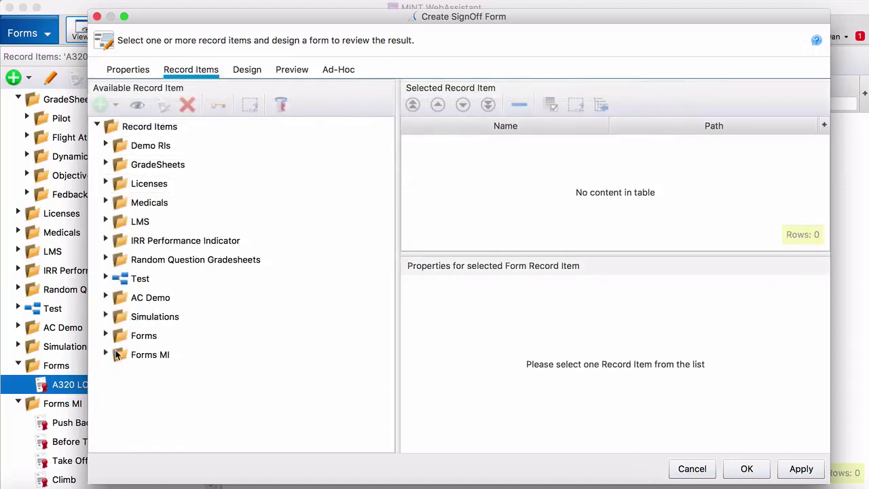
left_click(106, 355)
left_click(160, 377)
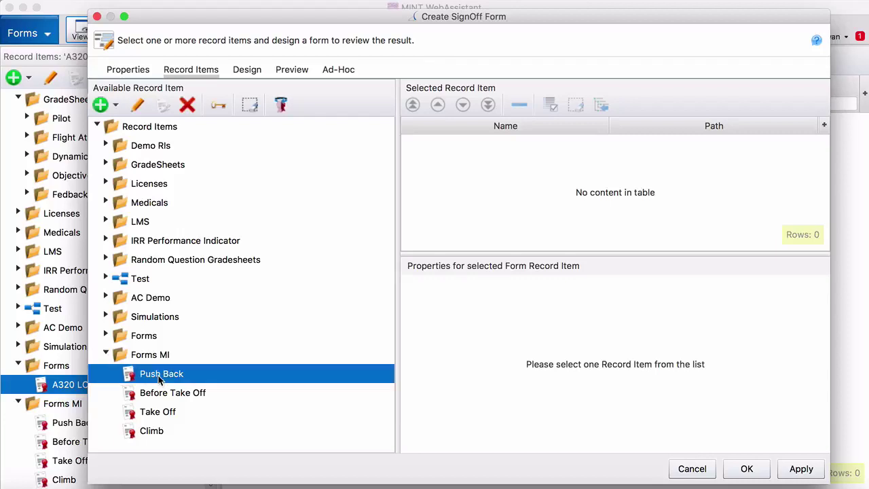
left_click(163, 433, "shift")
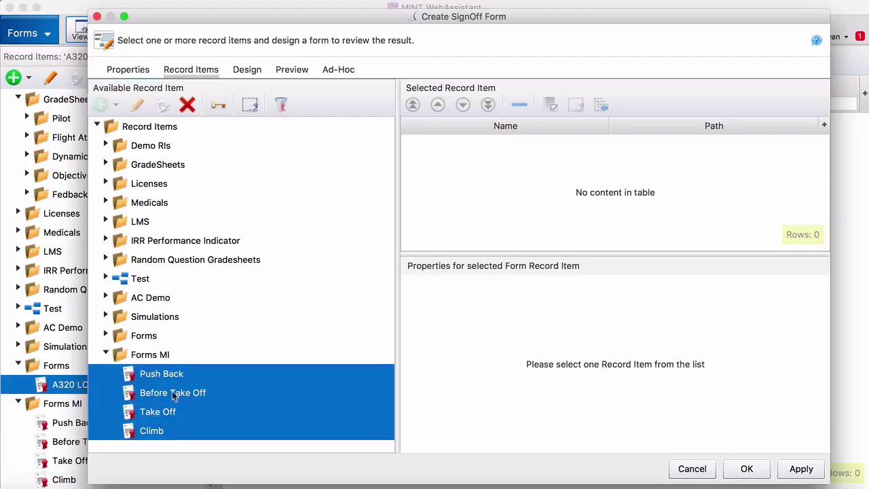
left_click_drag(173, 394, 553, 161)
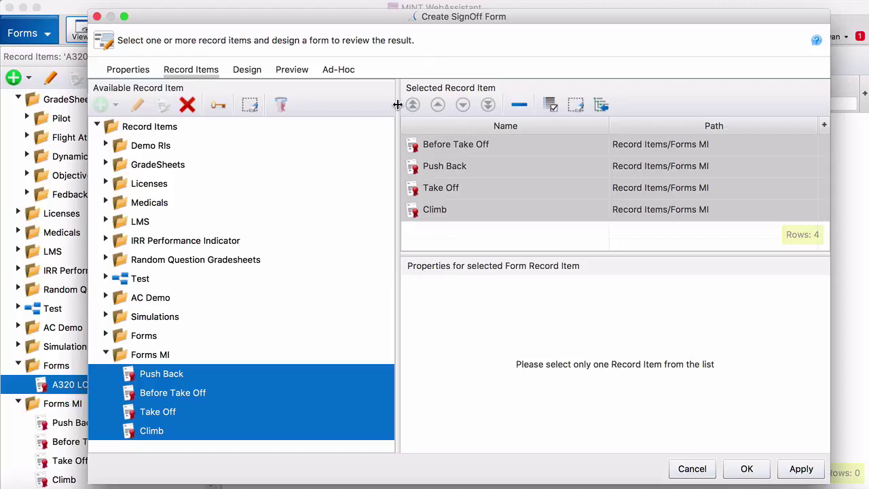
left_click(804, 469)
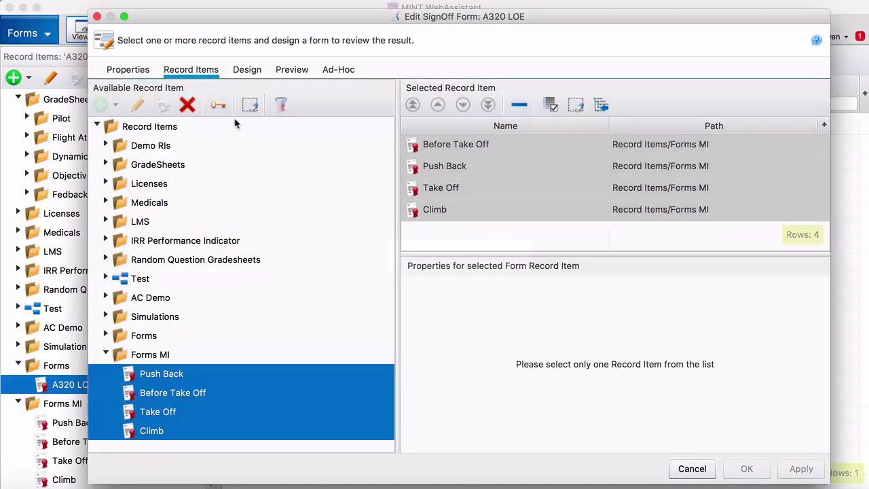
Enlarge the iterator panel in the form design to 460 wide and 300 high.
left_click(245, 74)
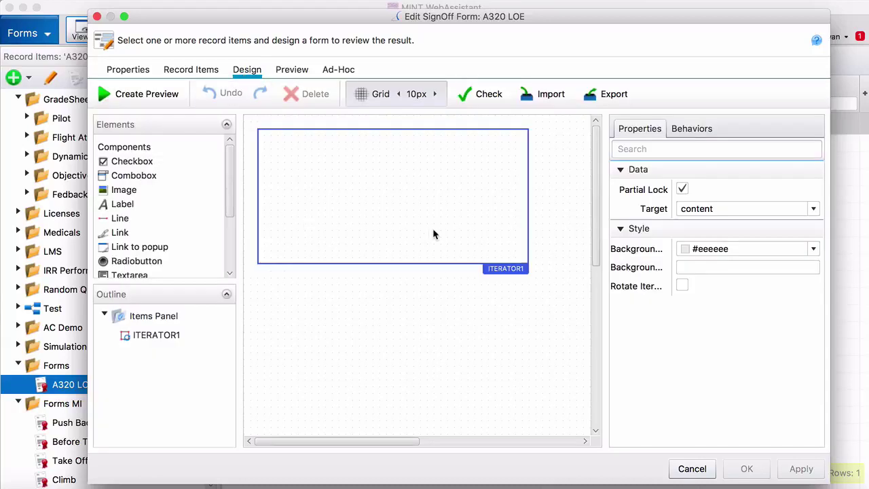
left_click(434, 231)
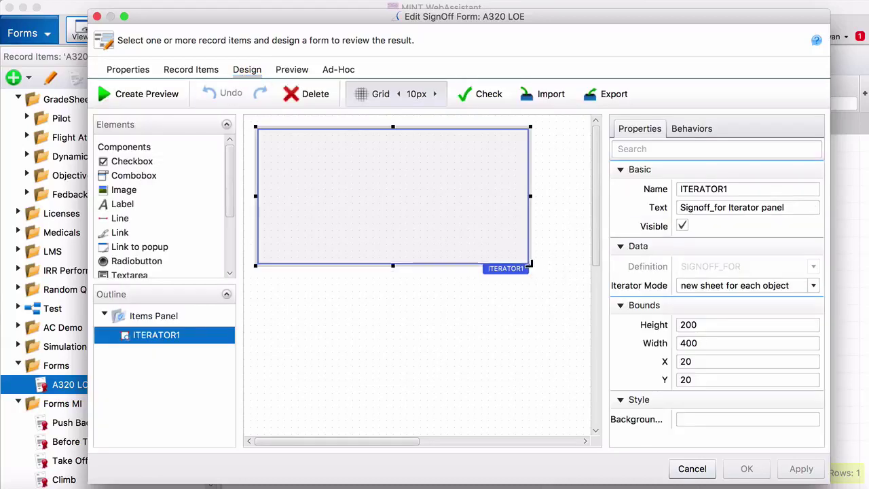
left_click_drag(531, 266, 574, 339)
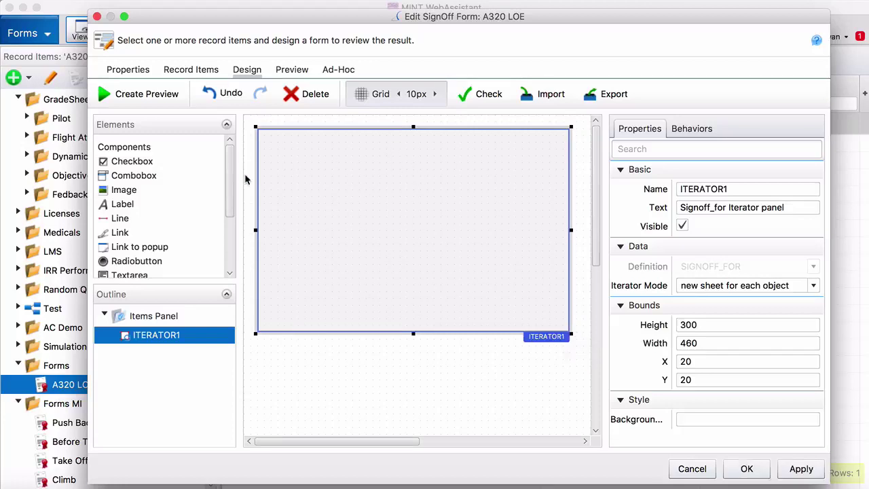
Place a label near the left edge of the iterator panel, at about X 10, Y 130, with the text Push Back.
mouse_move(233, 187)
left_mouse_down()
mouse_move(235, 249)
mouse_move(233, 171)
left_mouse_up()
left_click_drag(122, 210, 288, 226)
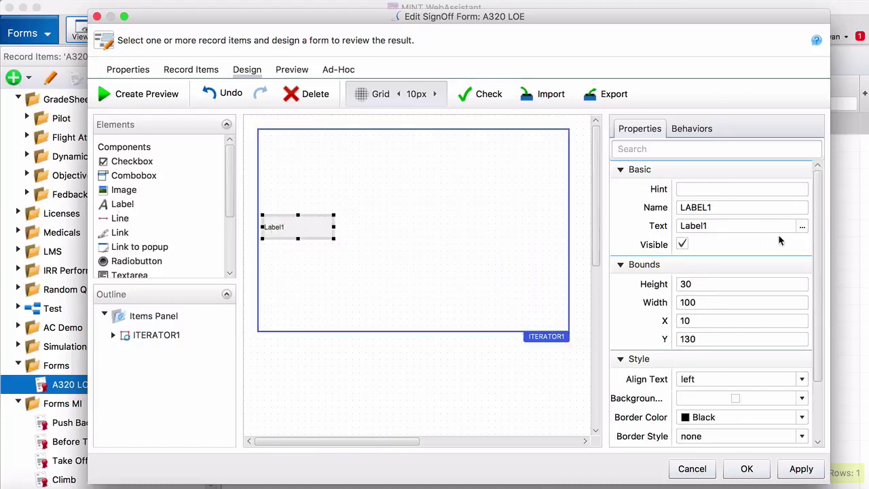
left_click(734, 229)
type("Push Back")
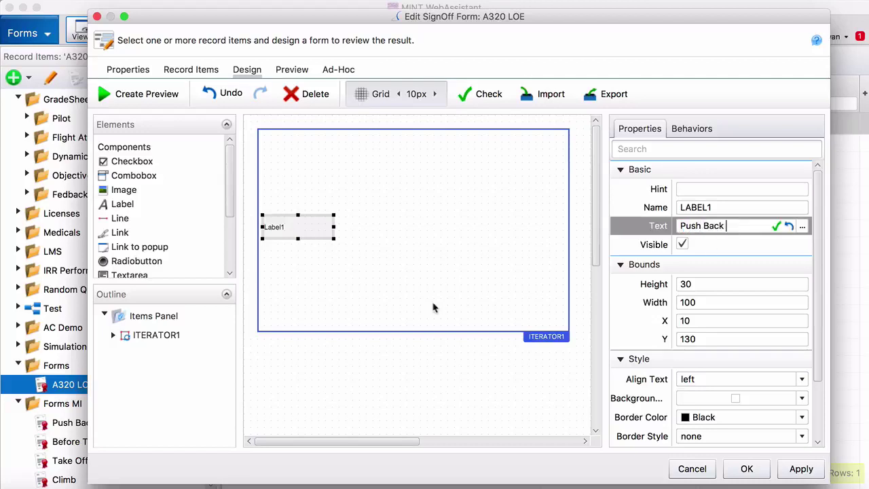
left_click(433, 307)
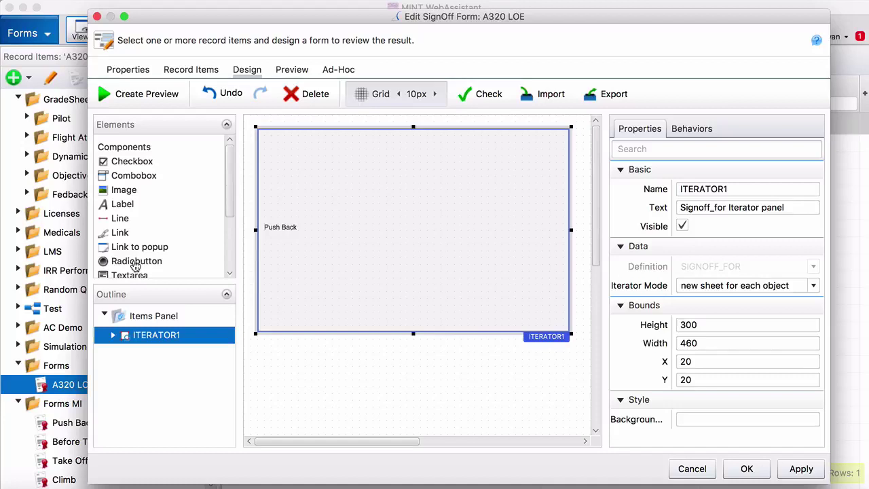
Add a radio button beside the Push Back label, set its text to 1 and narrow it to about half its width.
left_click_drag(136, 267, 341, 231)
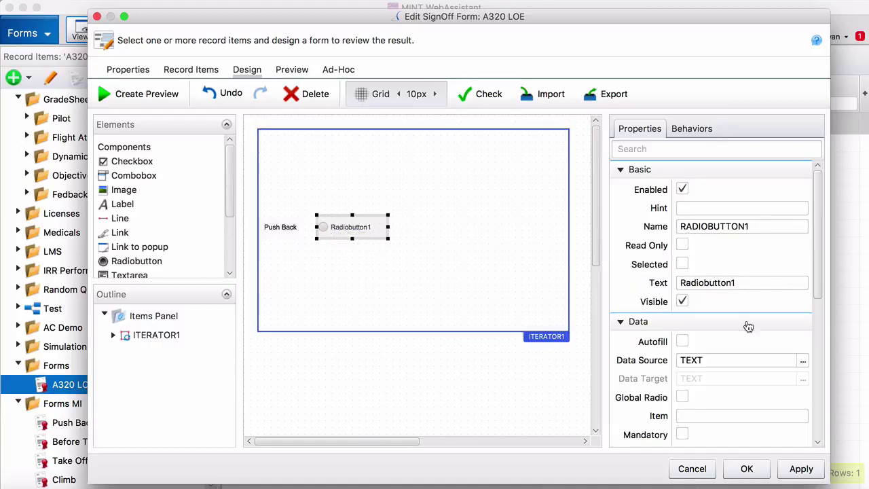
double_click(747, 288)
type("1")
key("Return")
left_click(457, 260)
left_click(334, 228)
left_click_drag(388, 227, 345, 231)
Paste four copies of the radio button and place them in a row to the right of the first one.
key("super+v")
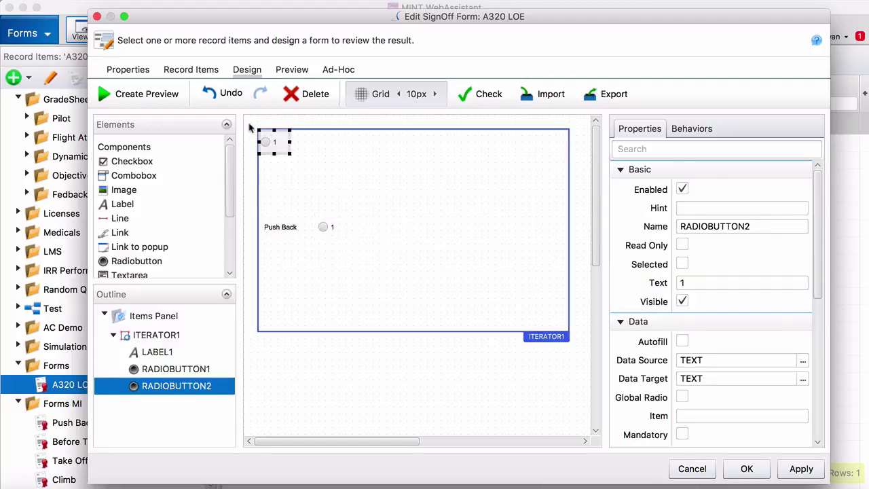
left_click_drag(275, 144, 370, 227)
key("super+v")
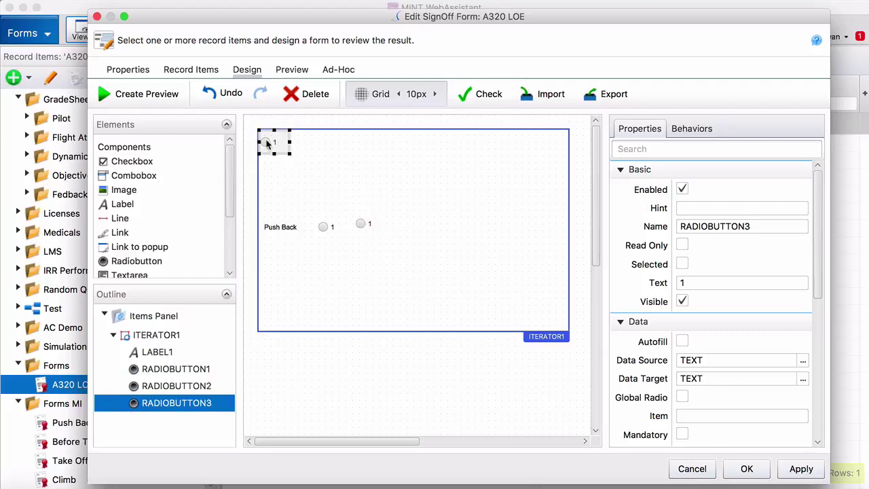
left_click_drag(268, 144, 407, 231)
key("super+v")
left_click_drag(271, 146, 449, 227)
key("super+v")
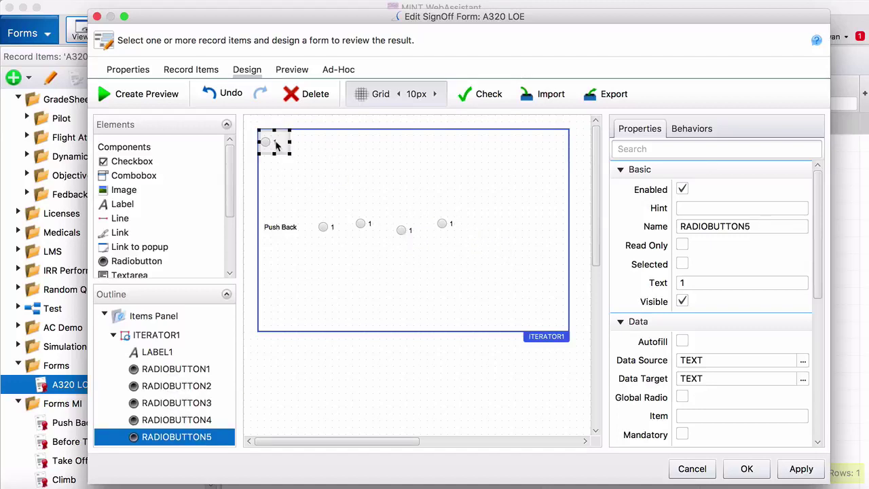
left_click_drag(275, 144, 506, 226)
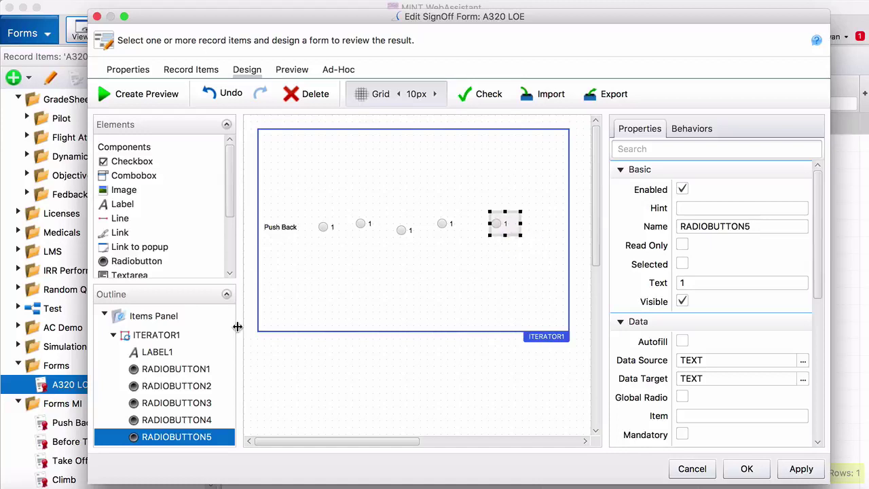
Align all five radio buttons beside the Push Back label vertically by their centers.
left_click(202, 370, "shift")
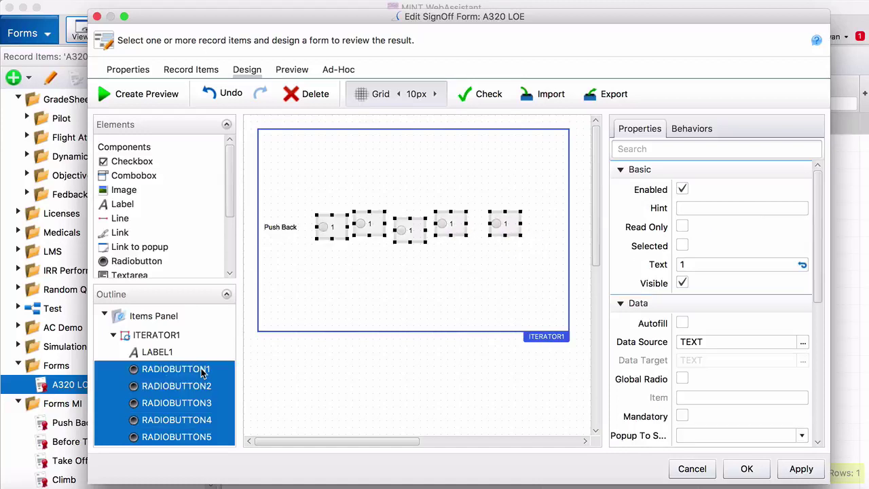
right_click(504, 227)
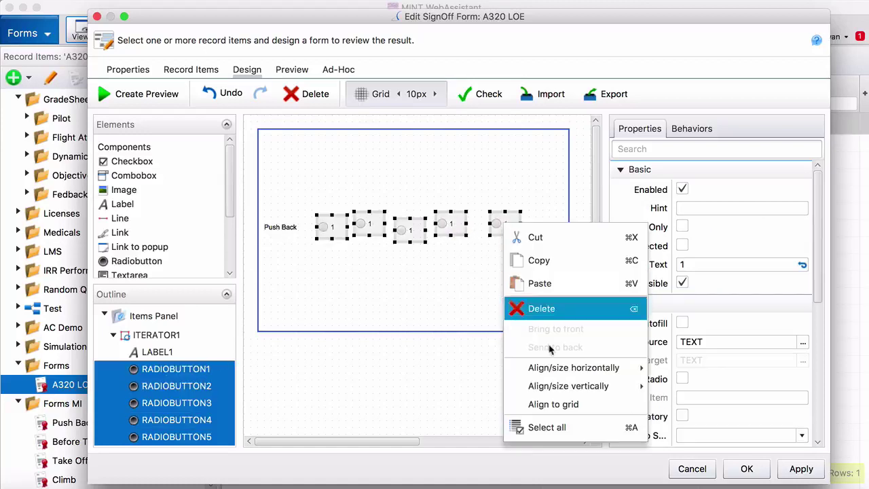
mouse_move(559, 394)
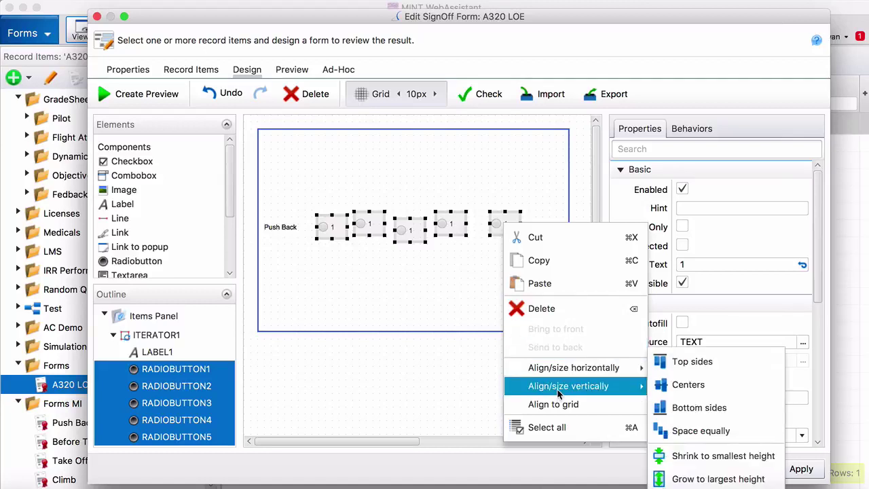
left_click(688, 385)
left_click(463, 282)
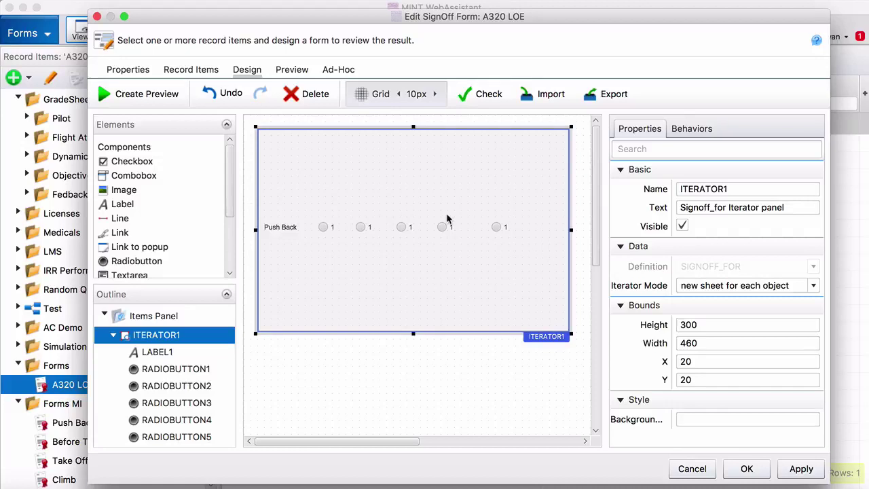
Set the text of the second radio button to 2 and of the third to 3.
left_click(360, 228)
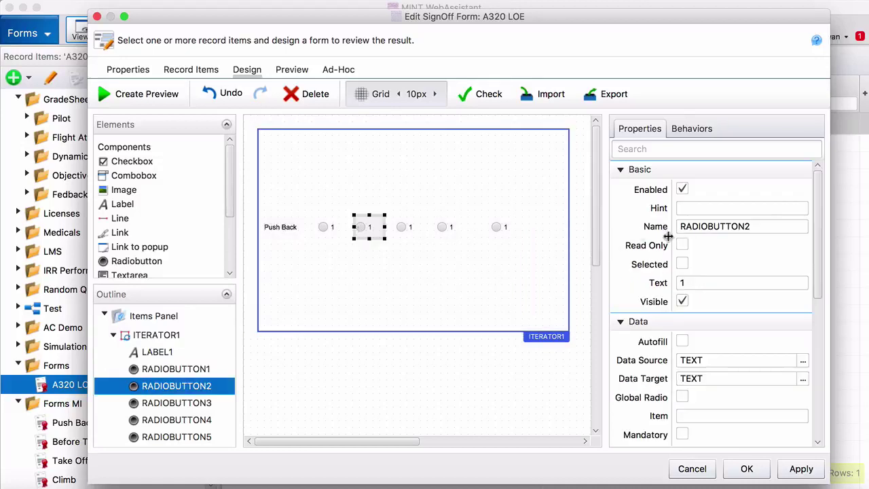
left_click(694, 283)
type("2")
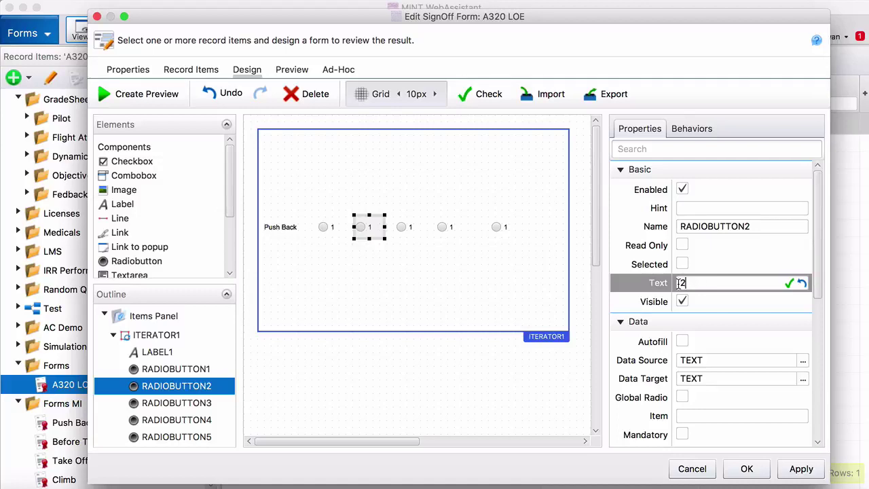
key("Return")
left_click(412, 227)
left_click(702, 282)
key("BackSpace")
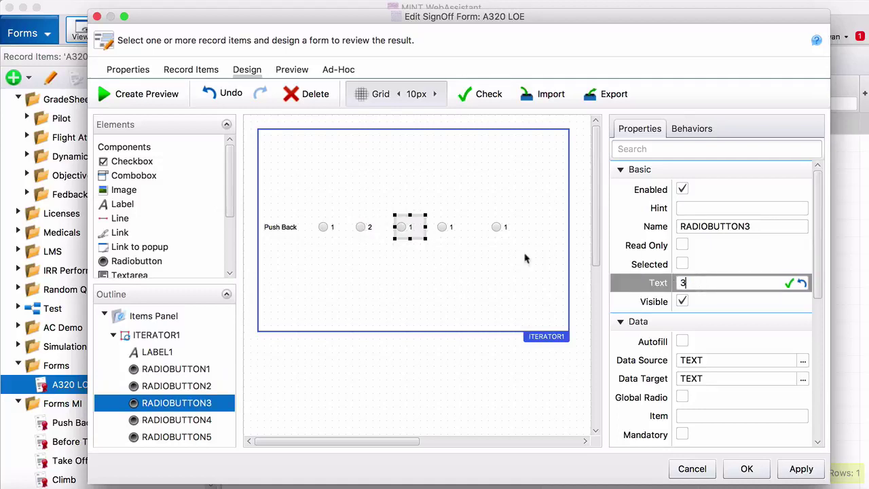
type("3")
Set the text of the fourth radio button to 4 and of the fifth to 5.
left_click(442, 228)
left_click(710, 282)
key("BackSpace")
type("4")
left_click(499, 227)
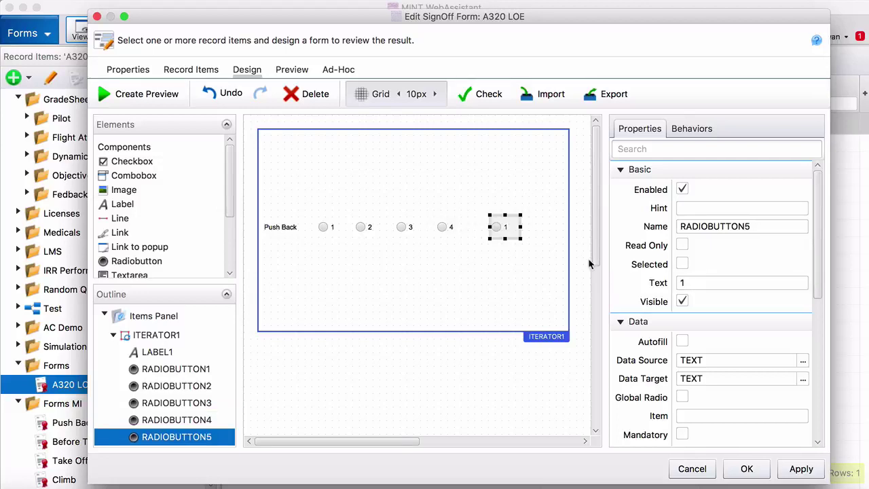
left_click(696, 283)
key("BackSpace")
type("5")
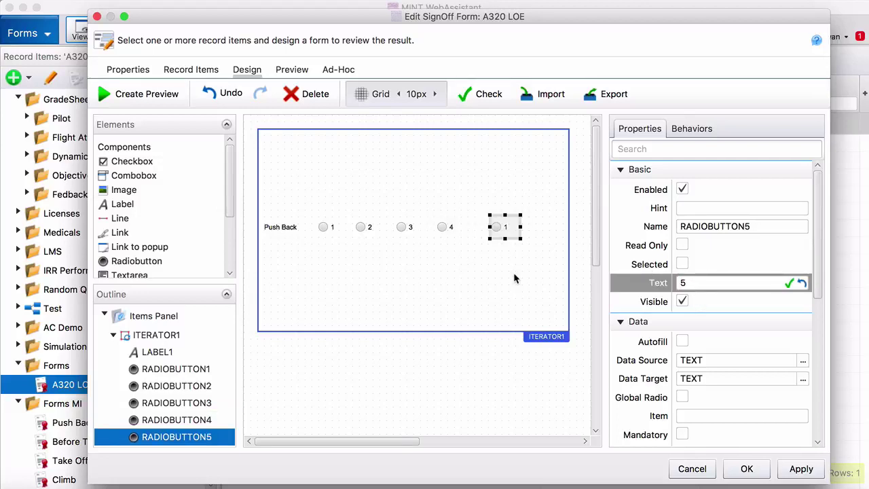
left_click(513, 272)
Link radio button 1 to the AQP GradeScale (SET) data source under the Push Back record item assignment and assign it item 1.
left_click(336, 230)
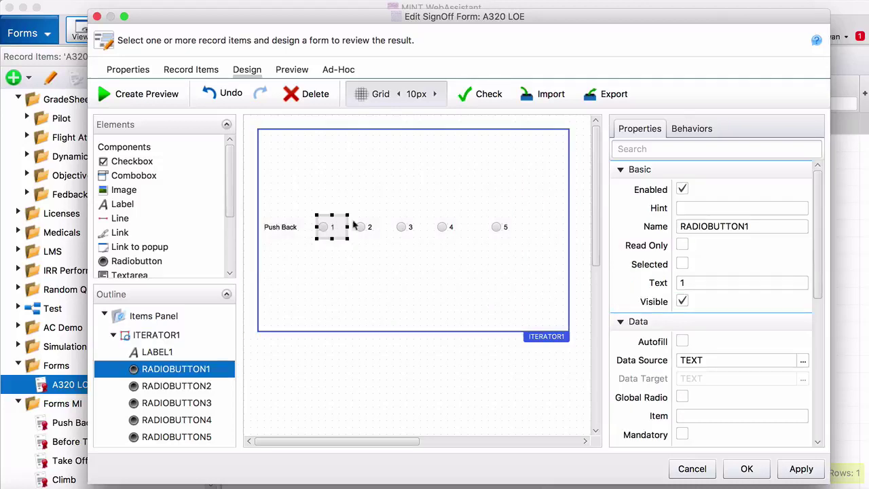
scroll(801, 295, "down", 3)
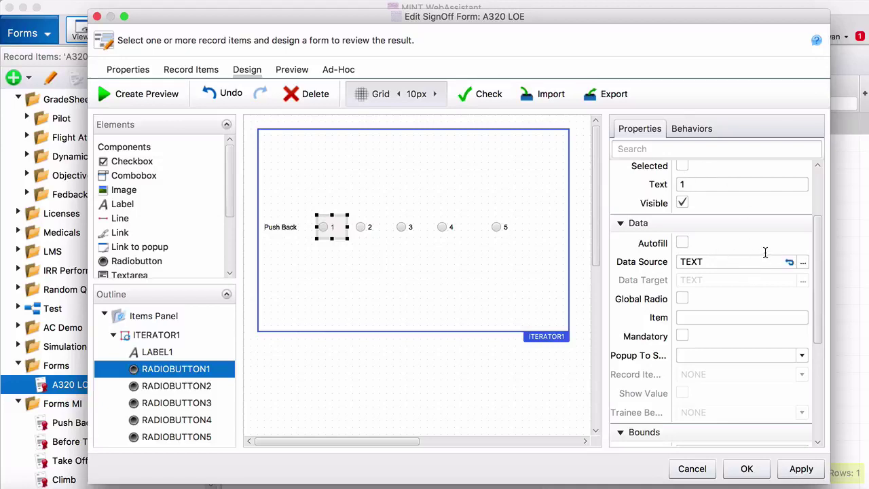
scroll(799, 252, "down", 2)
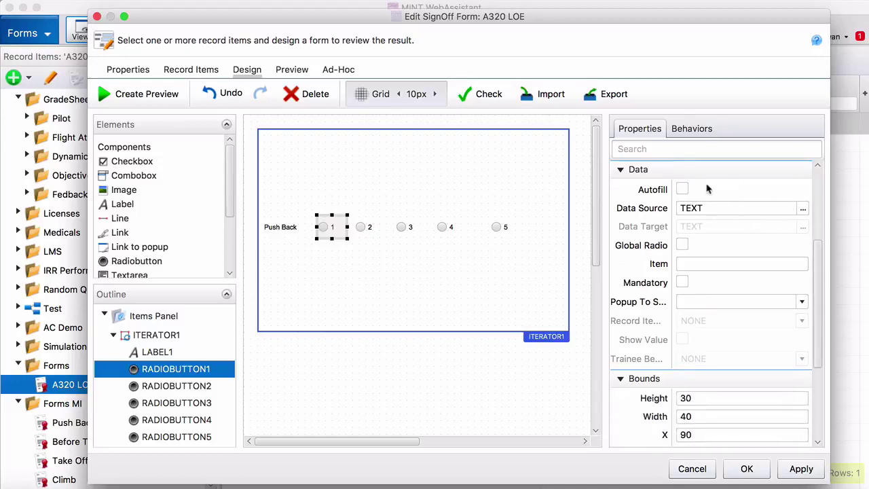
left_click(803, 210)
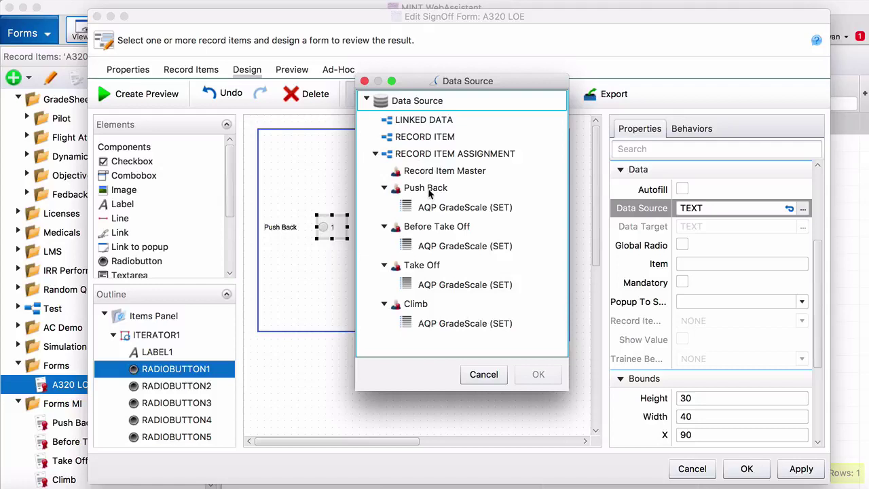
left_click(448, 210)
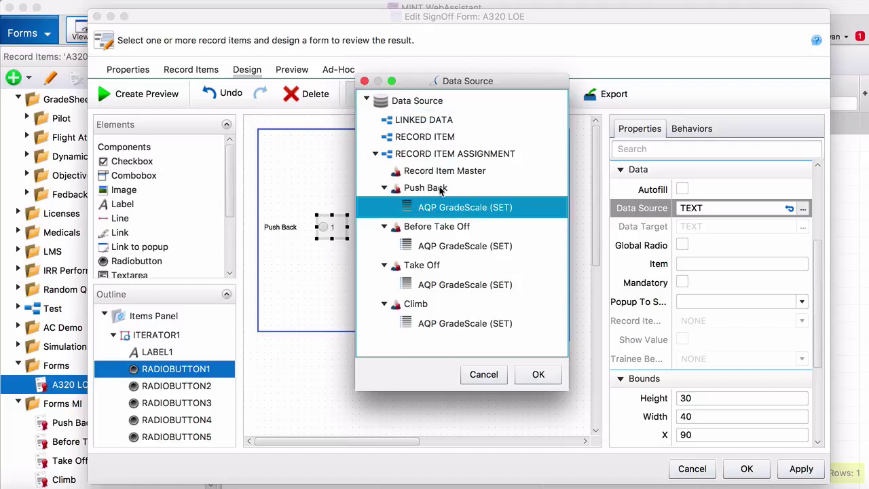
left_click(538, 374)
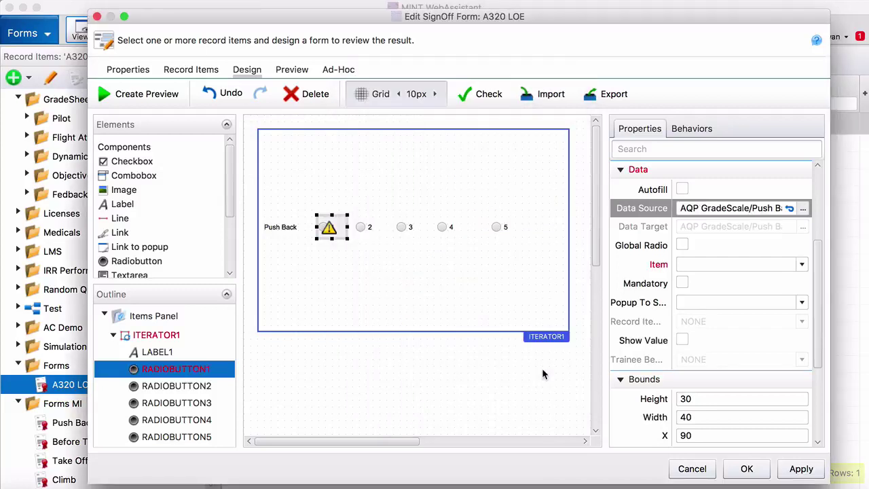
left_click(802, 265)
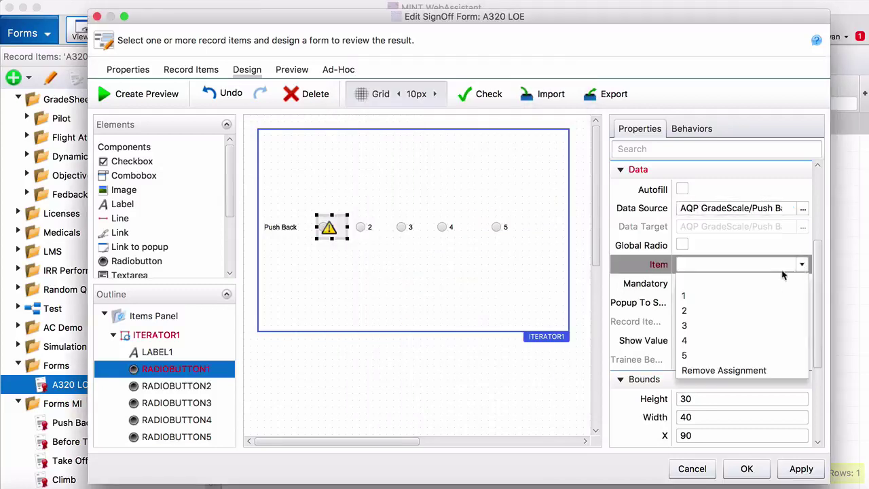
left_click(715, 296)
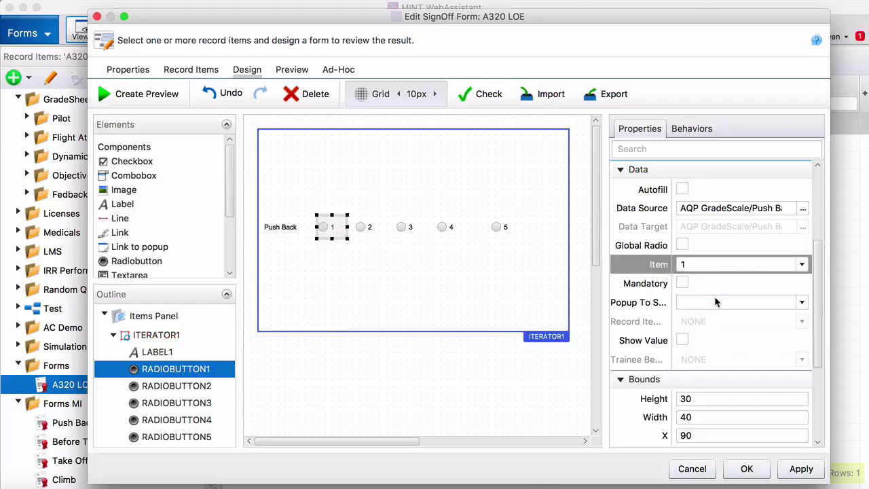
Give radio button 2 the Push Back AQP GradeScale (SET) data source and assign it item 2.
left_click(372, 228)
left_click(802, 208)
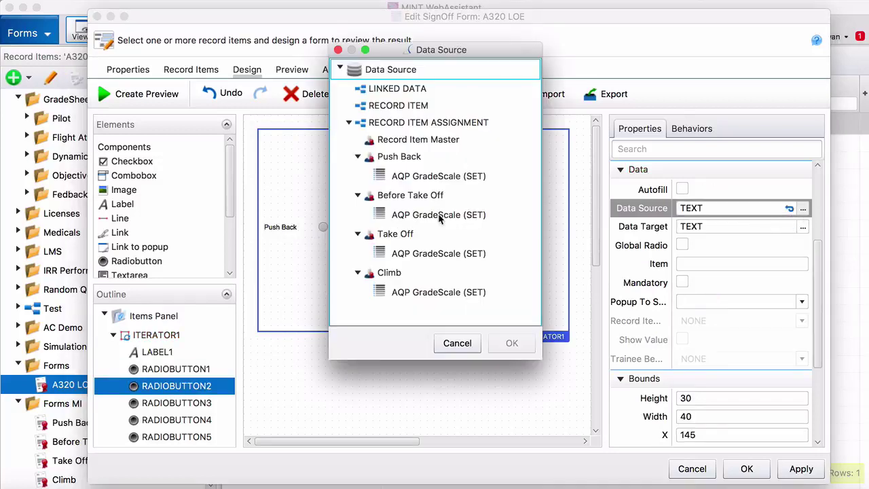
left_click(443, 178)
left_click(512, 344)
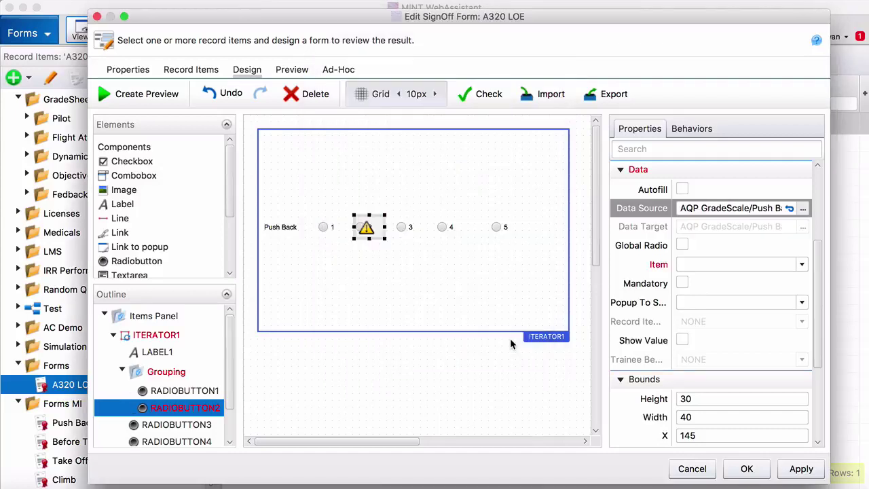
left_click(807, 267)
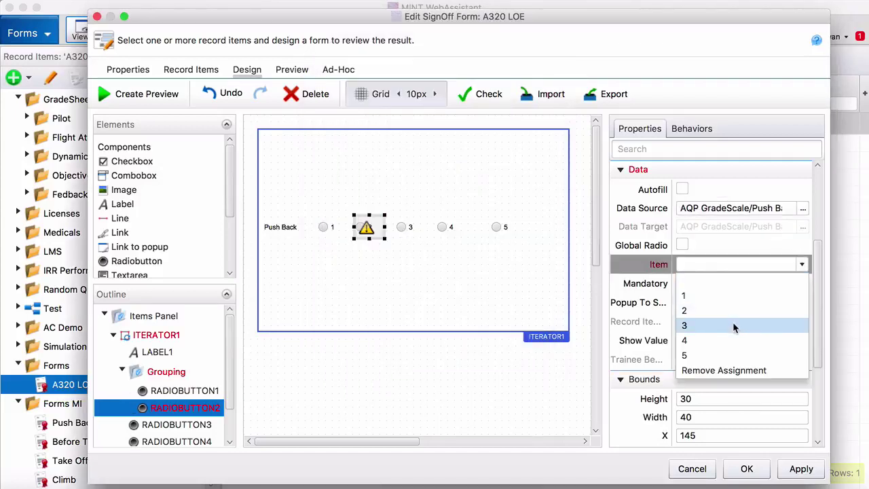
left_click(684, 310)
Set the data source of radio buttons 3, 4 and 5 together to the Push Back AQP GradeScale (SET) under RECORD ITEM ASSIGNMENT.
left_click(411, 228)
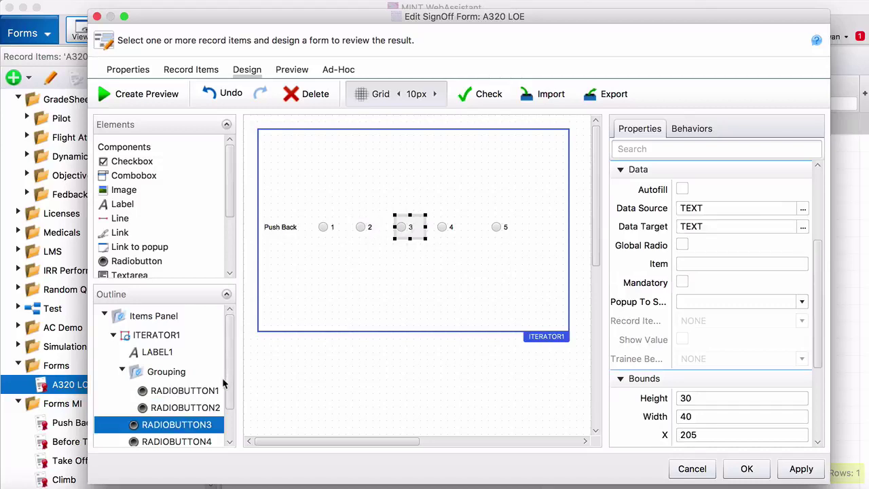
scroll(234, 381, "down", 1)
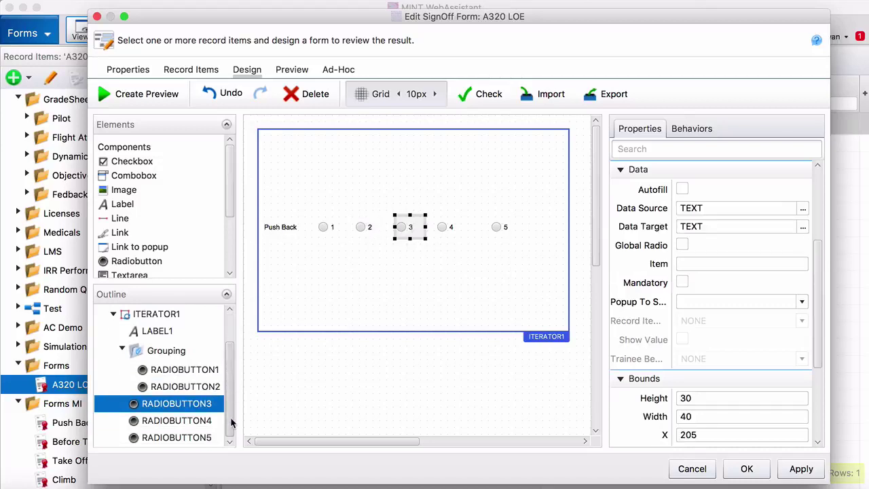
left_click(189, 442, "shift")
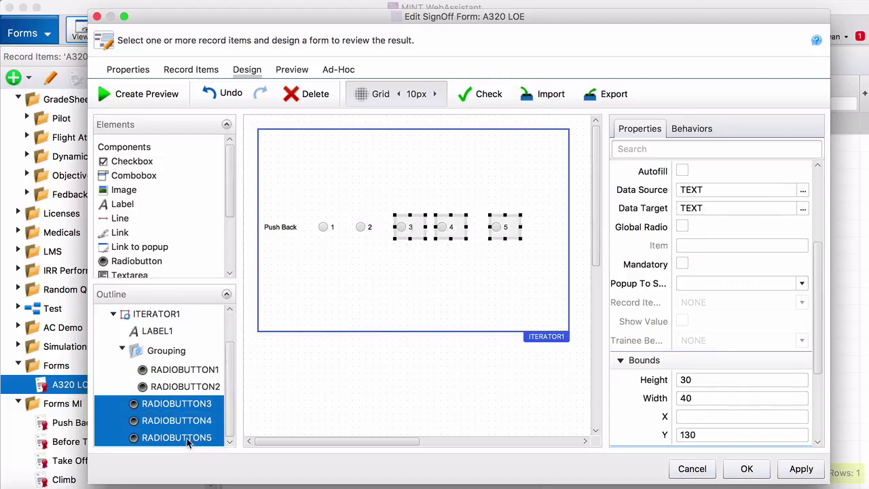
left_click(802, 190)
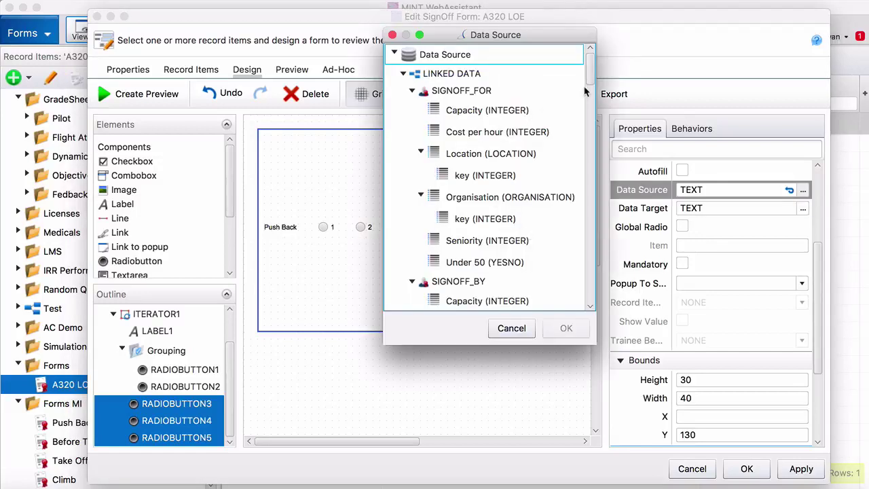
left_click_drag(586, 87, 592, 289)
left_click(499, 190)
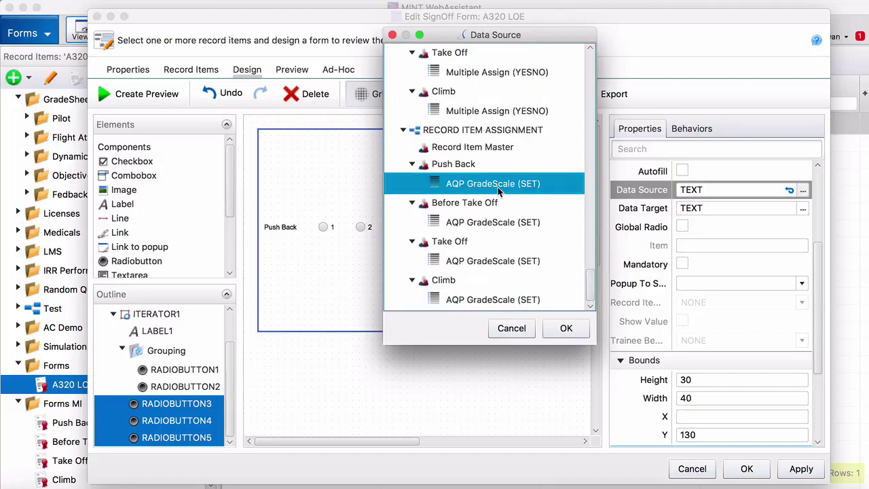
left_click(566, 329)
left_click(411, 235)
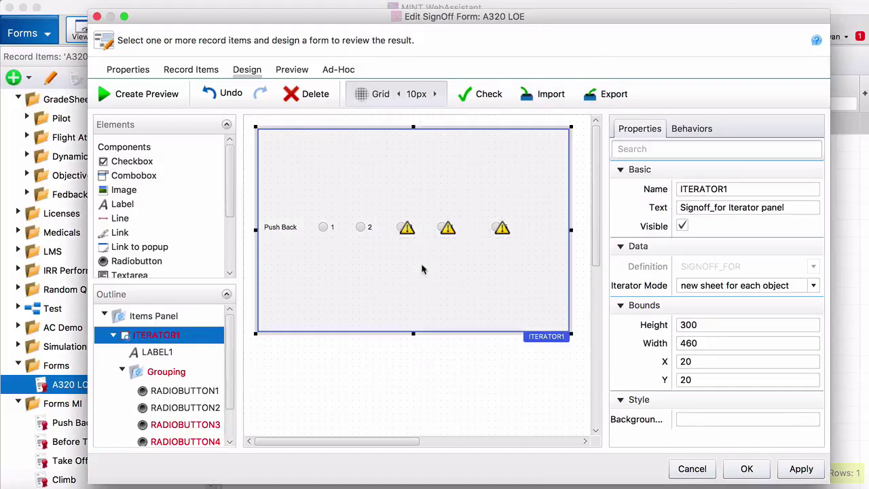
Assign grade scale items 3, 4 and 5 to the radio buttons with the matching texts.
left_click(415, 231)
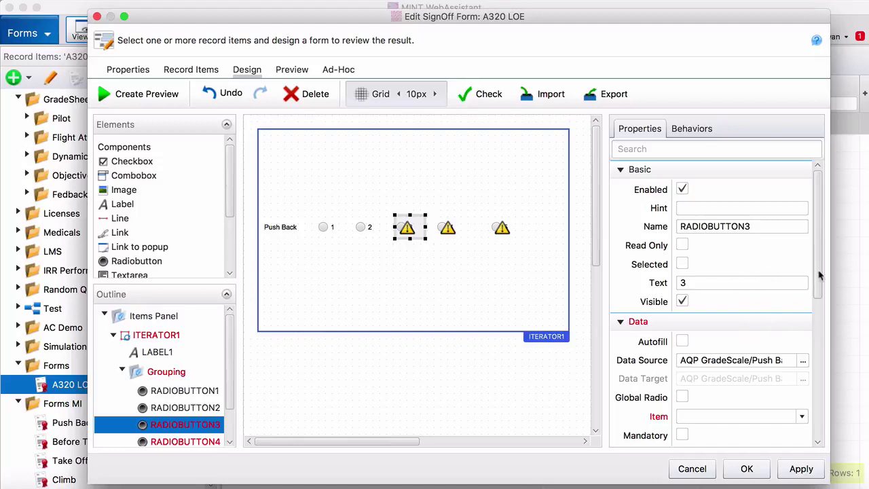
left_click(802, 416)
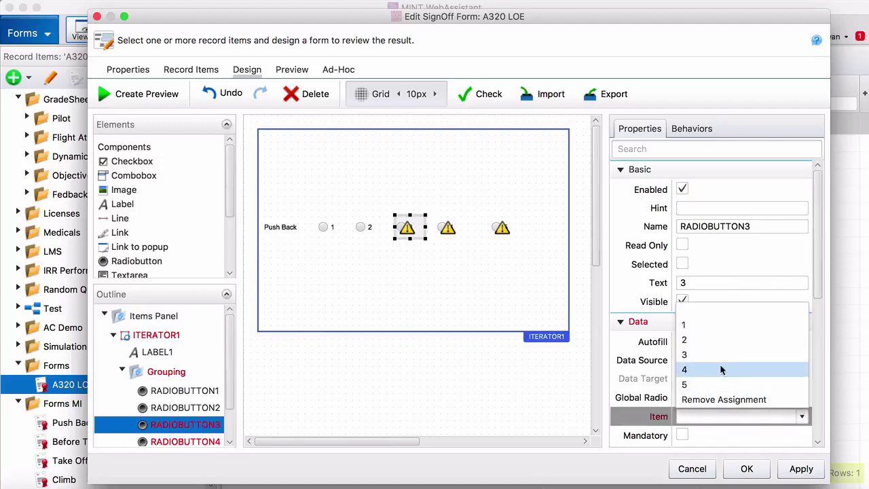
left_click(719, 353)
left_click(450, 230)
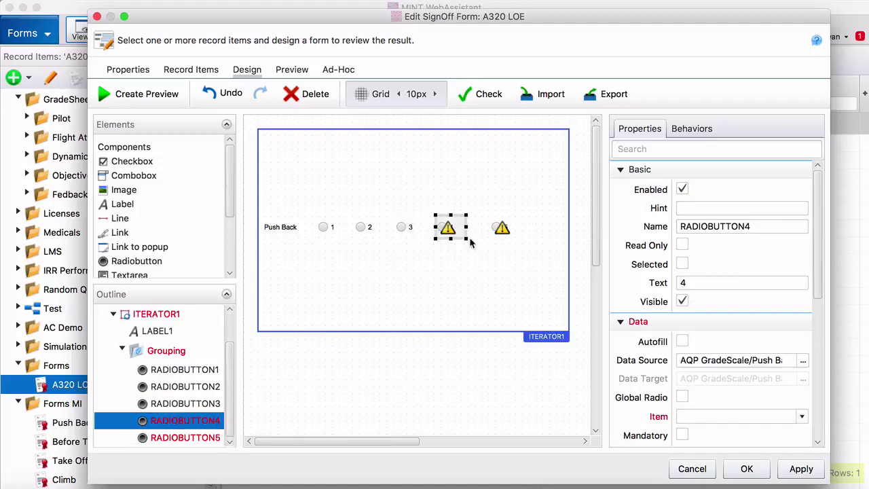
left_click(802, 416)
left_click(710, 369)
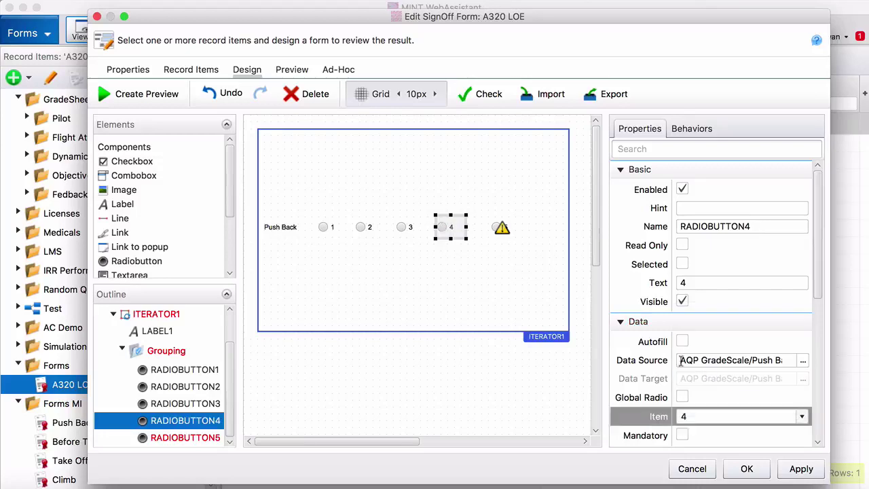
left_click(500, 229)
left_click(803, 417)
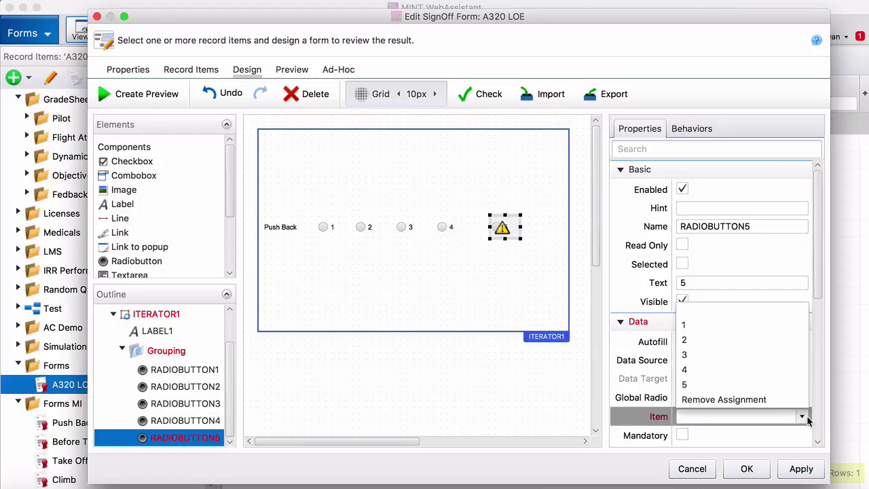
left_click(710, 385)
left_click(347, 252)
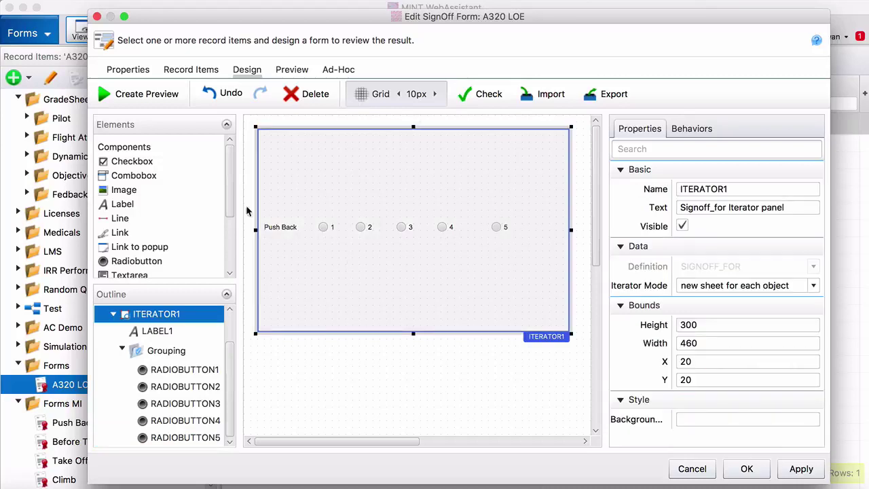
Add two labels above the Push Back row in the iterator panel, at about X 20, Y 40 and X 310, Y 40.
left_click_drag(129, 208, 298, 167)
left_click_drag(129, 207, 480, 159)
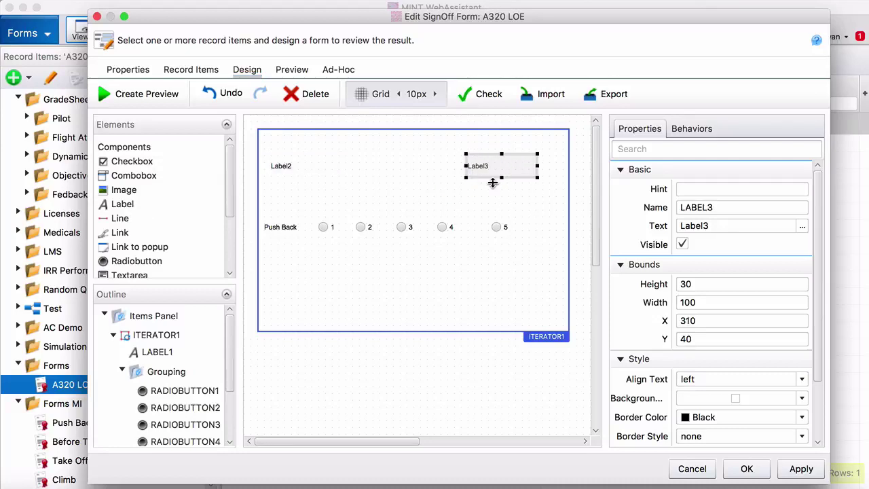
Set the text of the label at X 20, Y 40 to the Name (TEXT) data source under SIGNOFF_FOR.
left_click(292, 163)
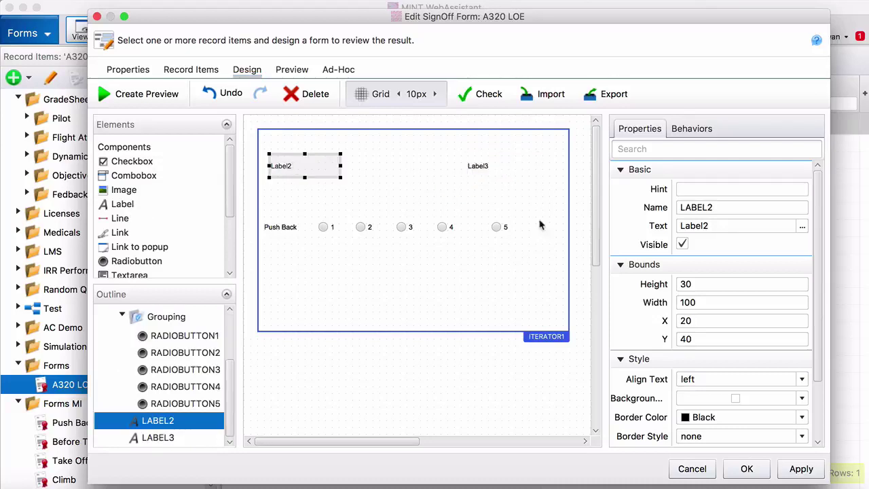
left_click(801, 228)
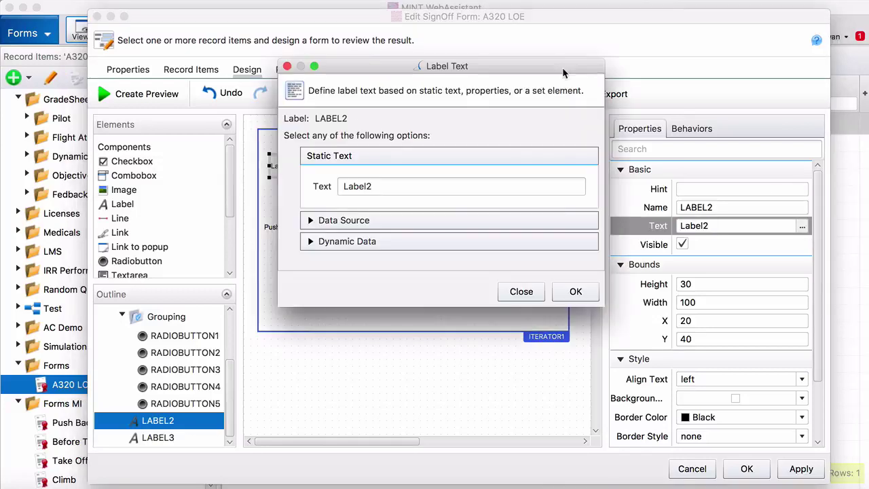
left_click(355, 219)
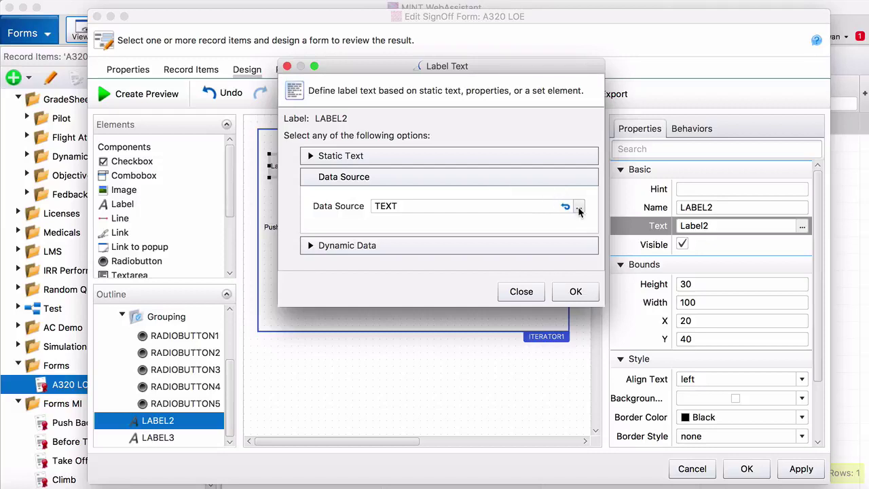
left_click(578, 207)
left_click_drag(543, 75, 547, 101)
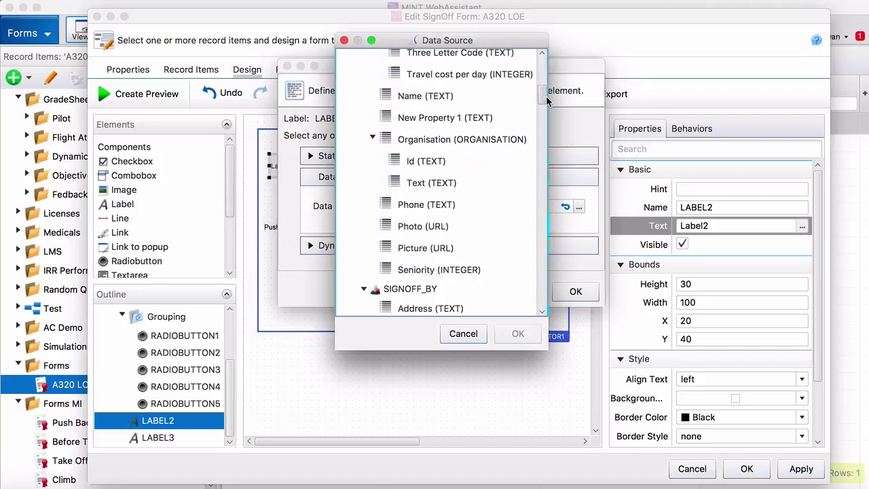
scroll(547, 101, "down", 2)
scroll(546, 105, "down", 2)
scroll(543, 95, "up", 5)
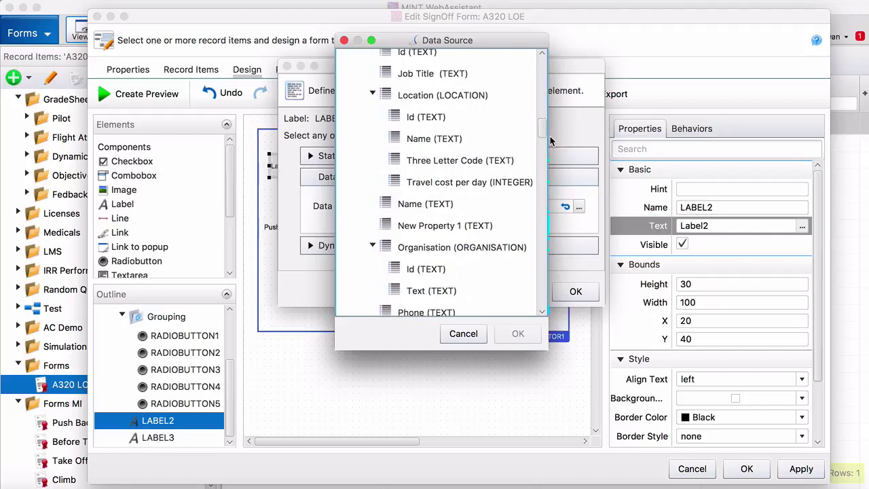
left_click_drag(544, 132, 537, 97)
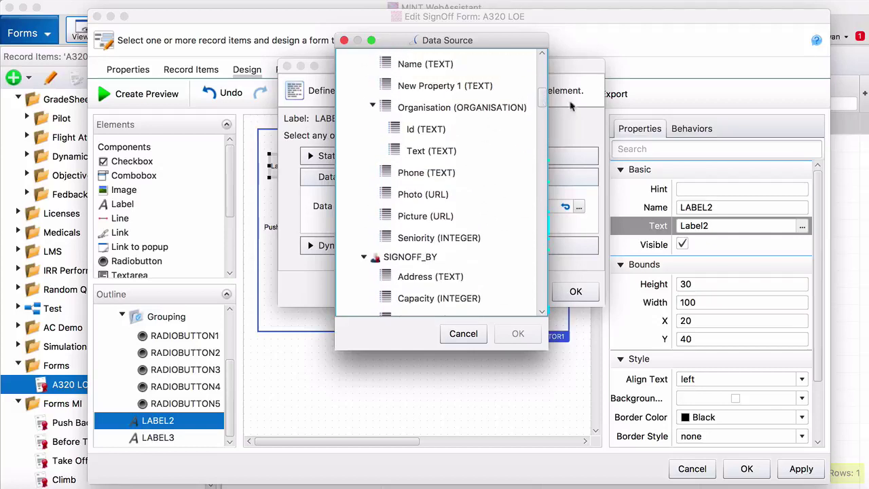
left_click(484, 69)
left_click(520, 333)
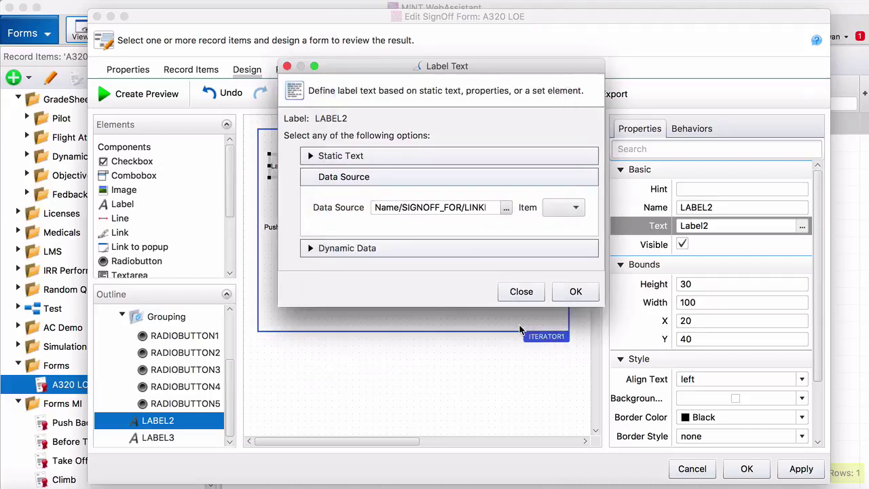
left_click(576, 291)
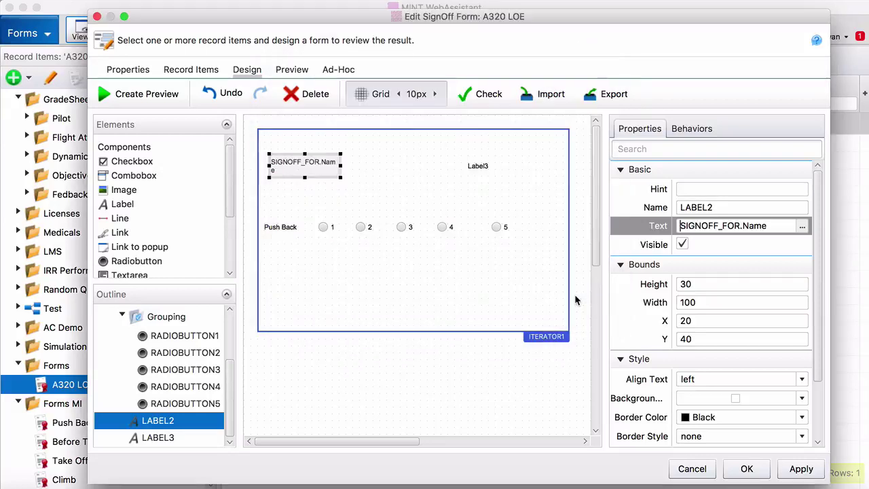
Set the text of the label at X 310, Y 40 to the Name (TEXT) data source under SIGNOFF_BY.
left_click(490, 170)
left_click(802, 225)
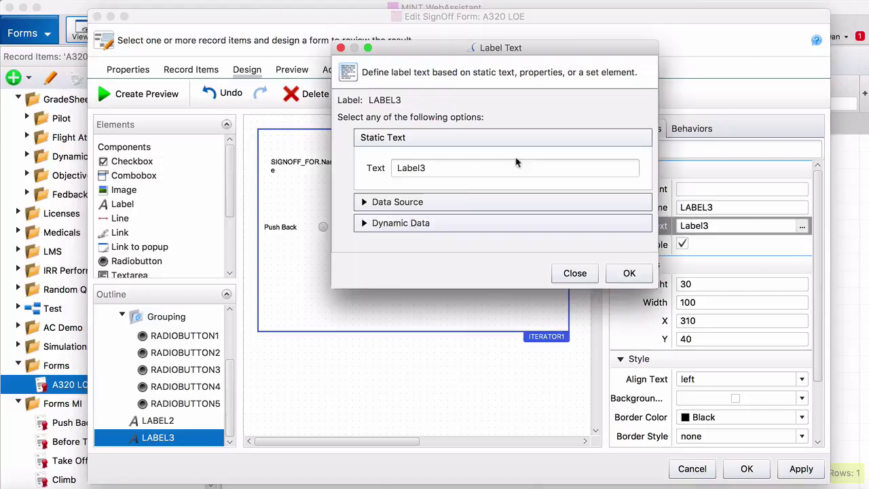
left_click(473, 201)
left_click(632, 189)
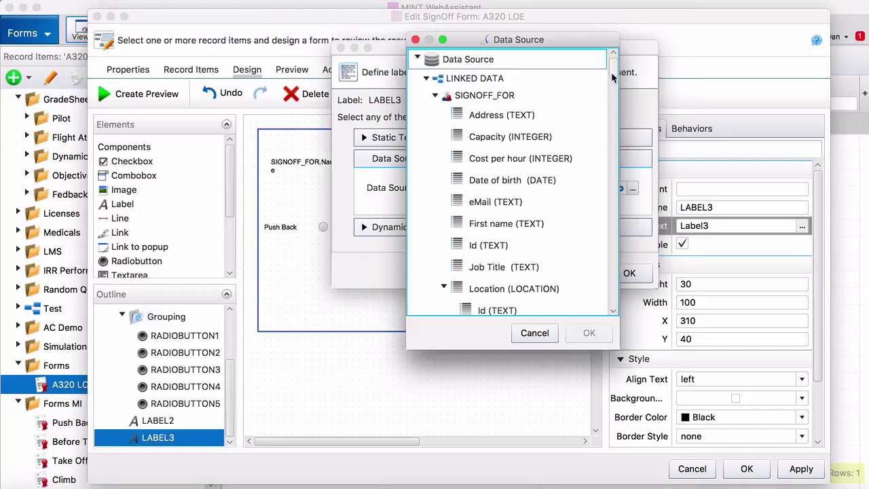
left_click_drag(615, 72, 615, 130)
left_click(513, 196)
left_click(589, 333)
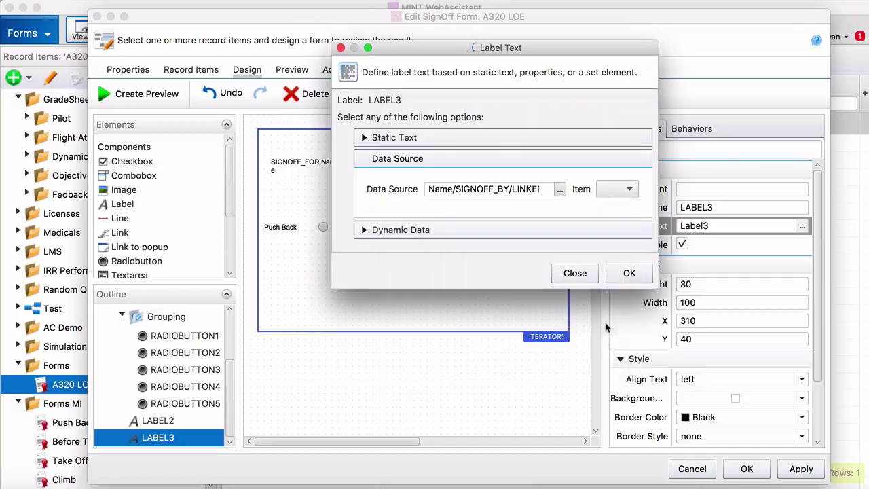
left_click(627, 273)
Save the A320 LOE sign-off form with its changes and switch from the Forms view to the MINT view.
left_click(435, 316)
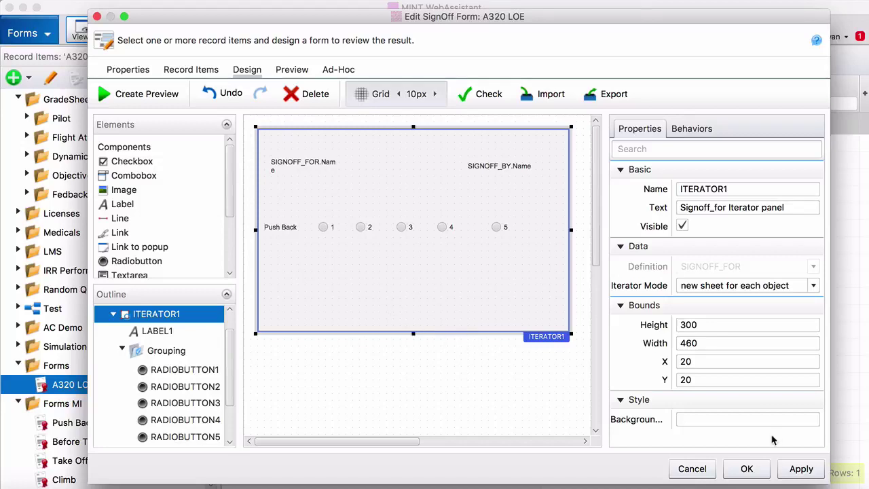
left_click(747, 469)
left_click(32, 42)
left_click(60, 180)
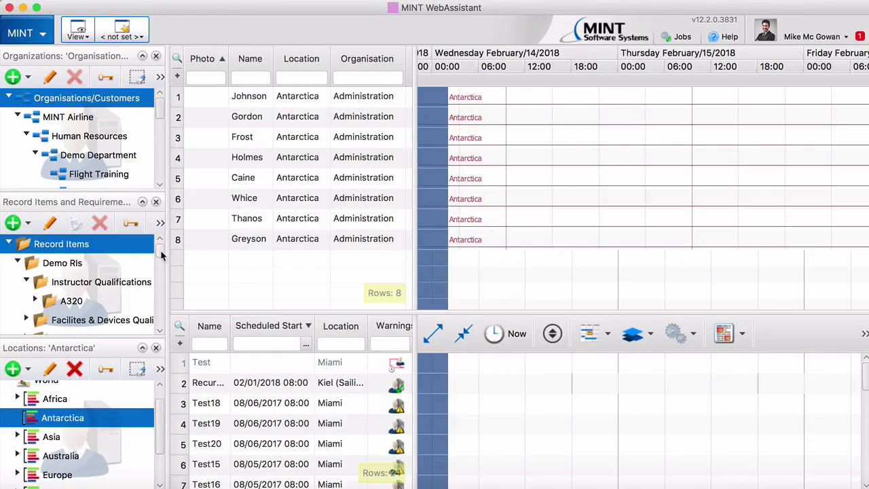
Apply the A320 LOE record item from the Forms folder to the first listed resource and open its grading form in the WebPortal.
left_click_drag(161, 252, 162, 307)
scroll(35, 291, "down", 3)
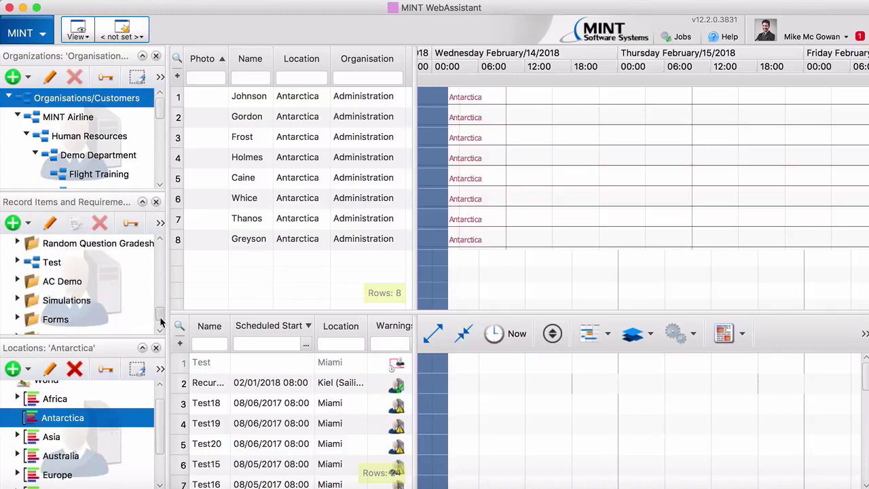
left_click(17, 287)
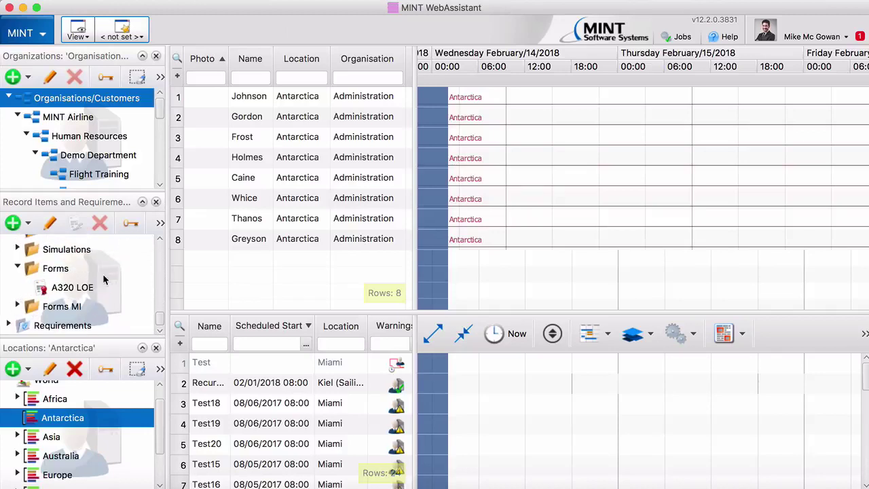
left_click_drag(256, 92, 81, 292)
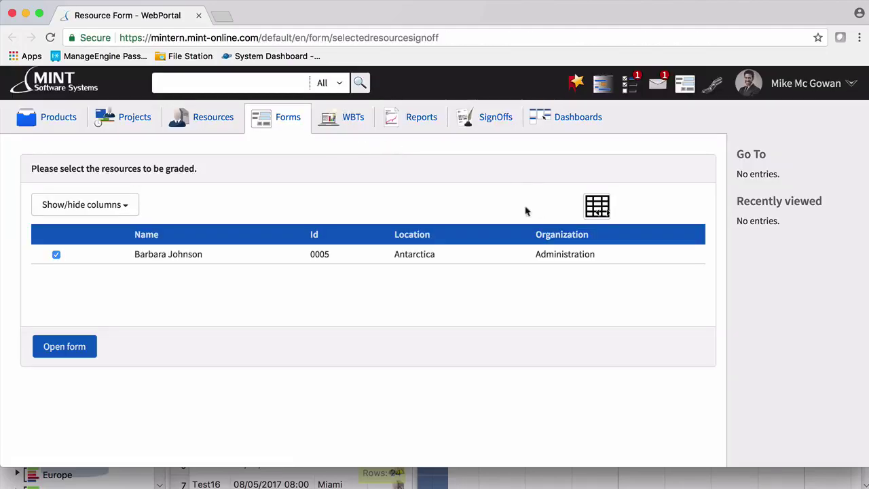
left_click(86, 349)
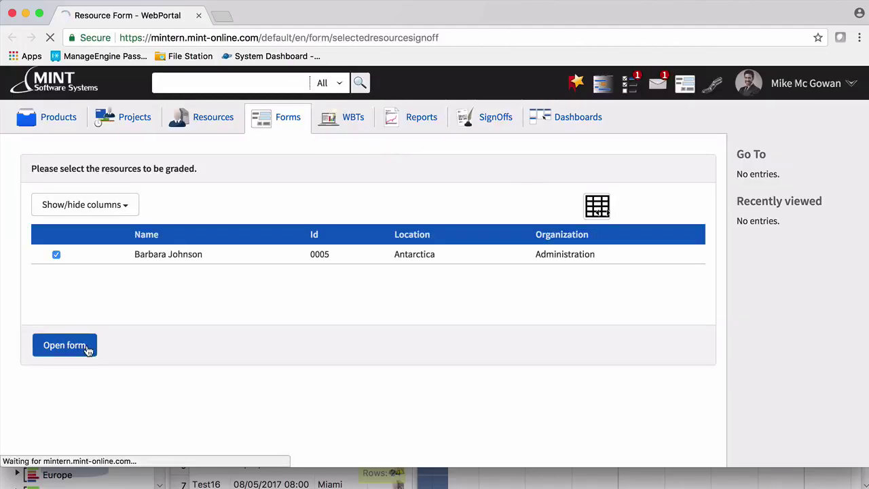